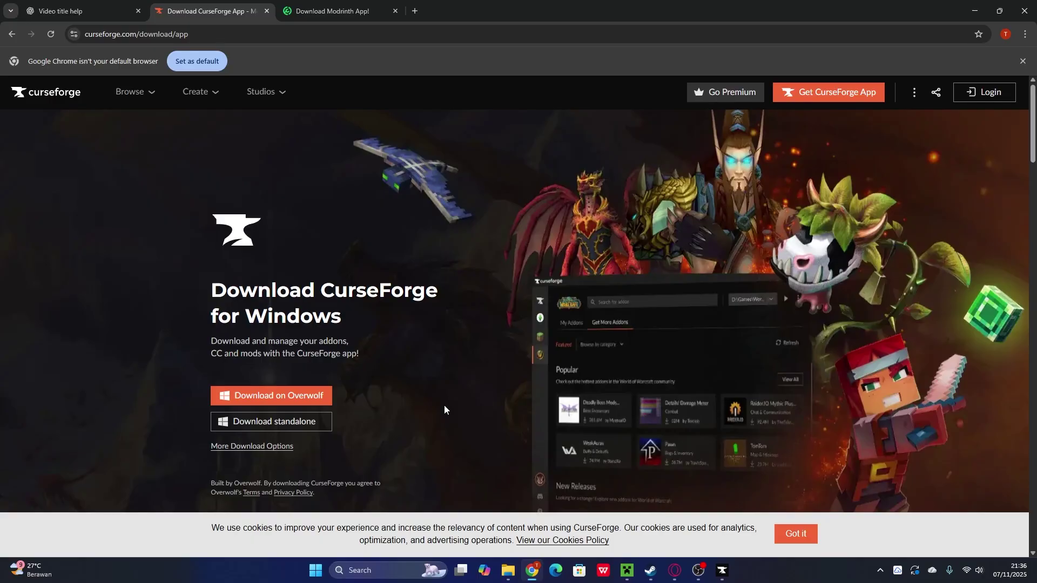
left_click(297, 16)
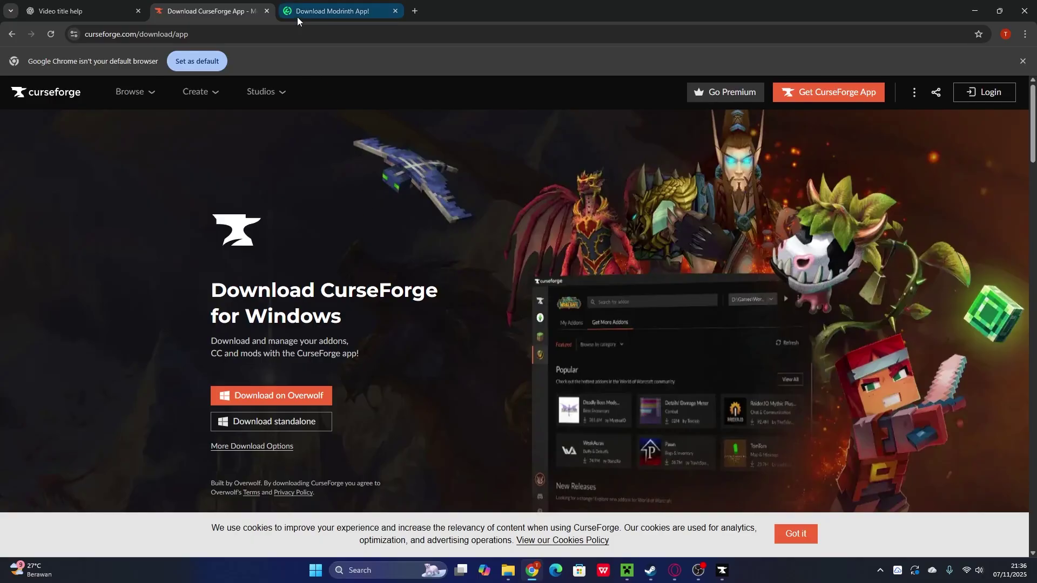
scroll(439, 293, "up", 5)
scroll(439, 296, "up", 5)
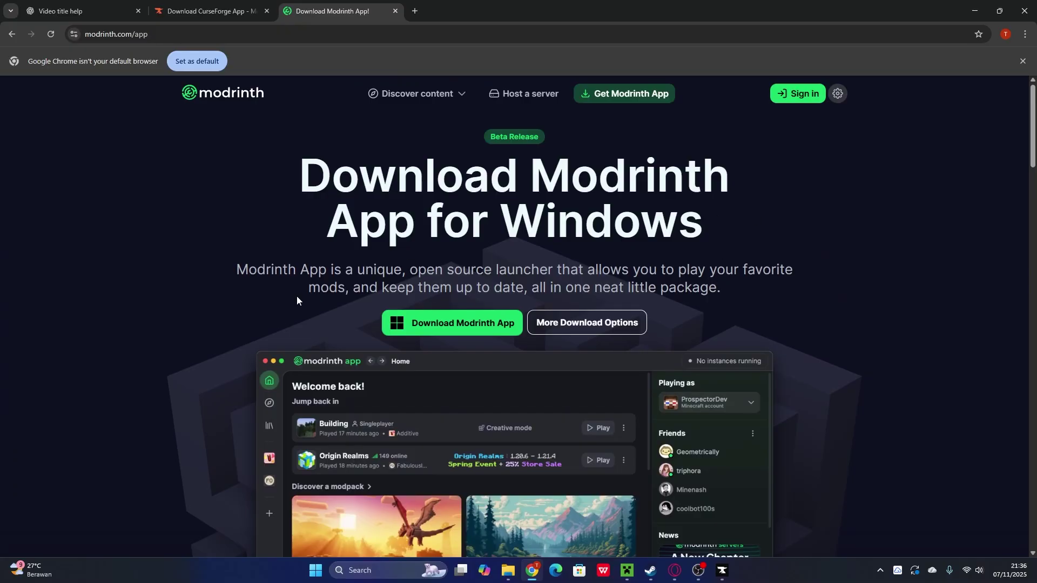
scroll(292, 291, "down", 2)
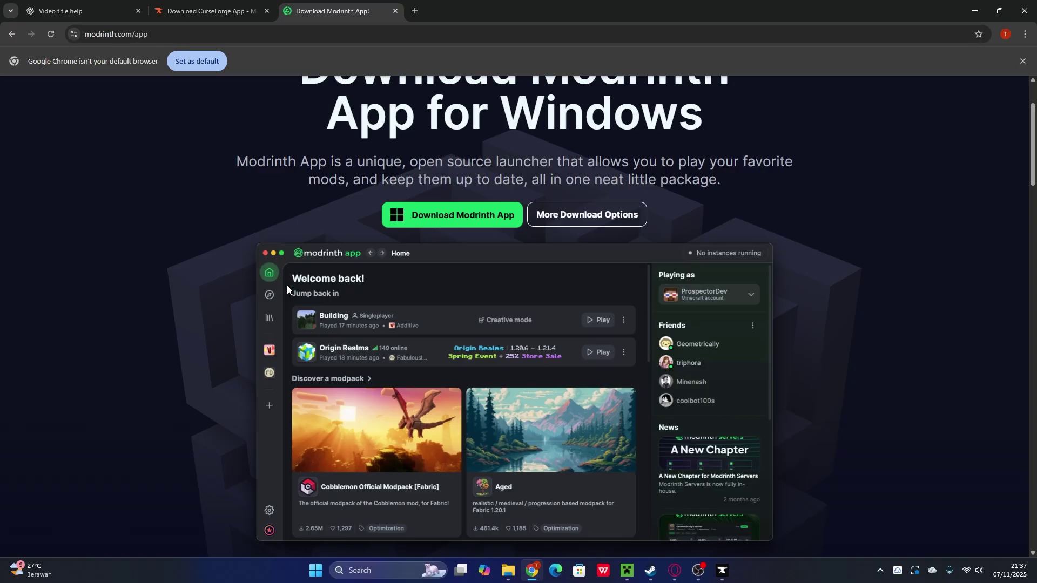
scroll(406, 237, "up", 2)
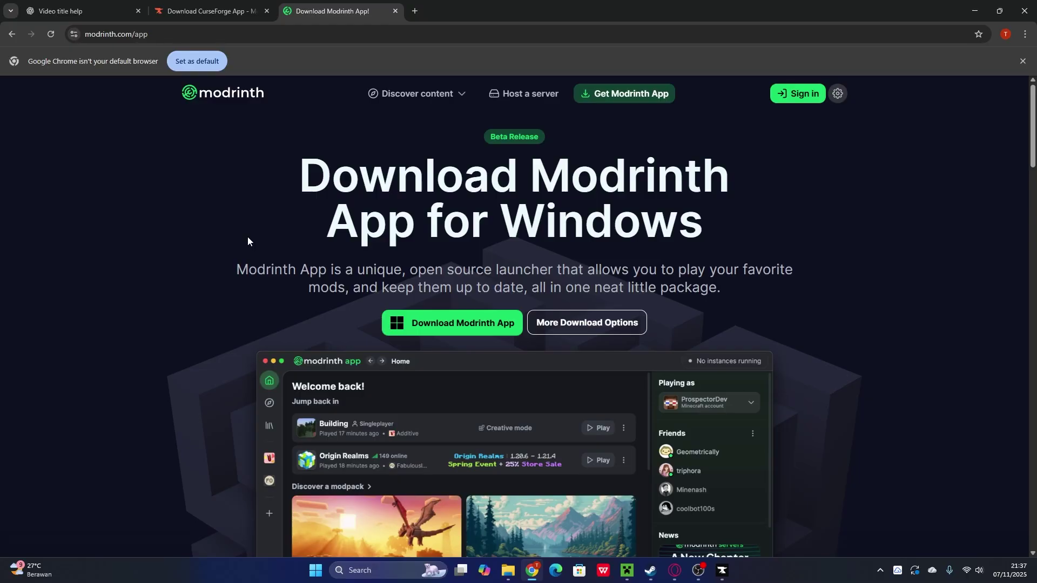
key("ctrl+shift+Tab")
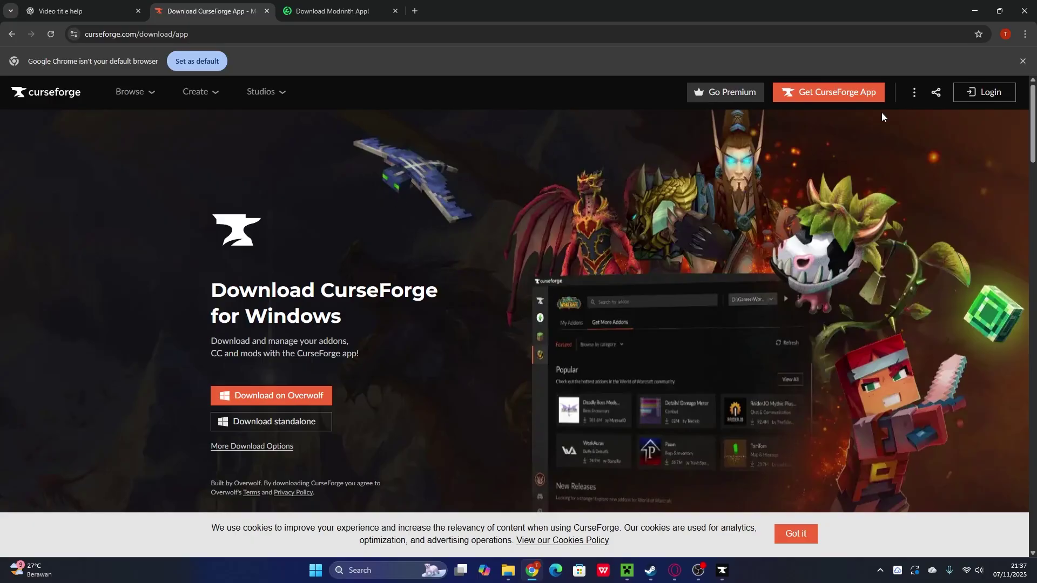
Switch to the CurseForge app and create profile 'My Mods': Minecraft 1.21.10, Forge, forge-60.0.17
left_click(975, 11)
left_click(722, 571)
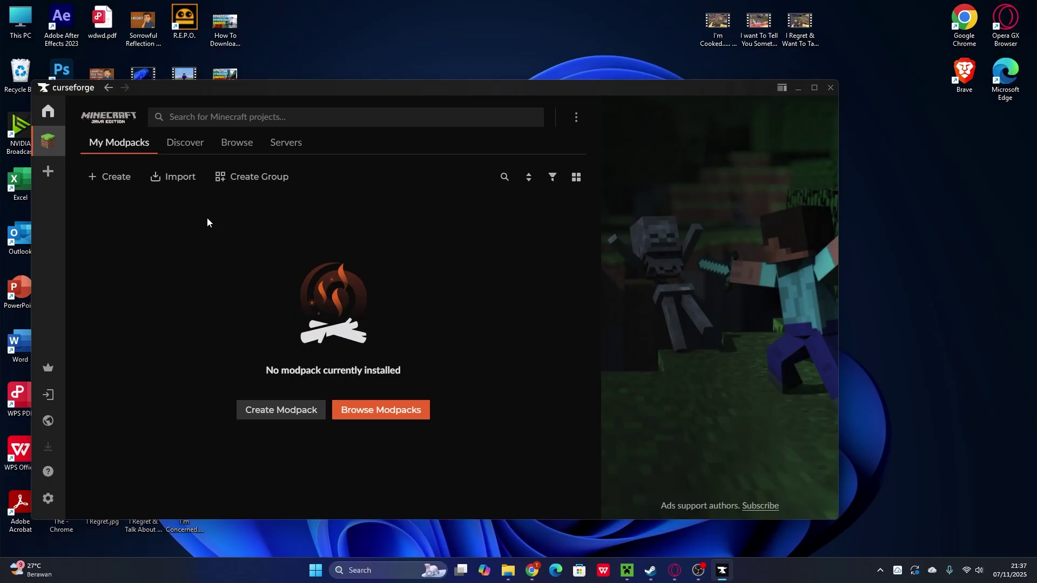
left_click(110, 177)
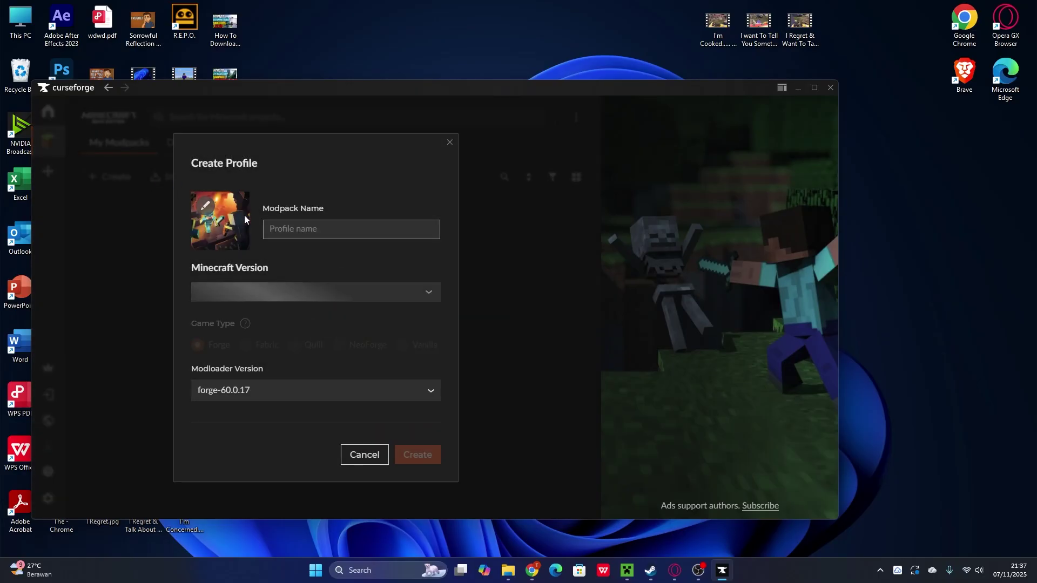
left_click(340, 228)
type("My Mods")
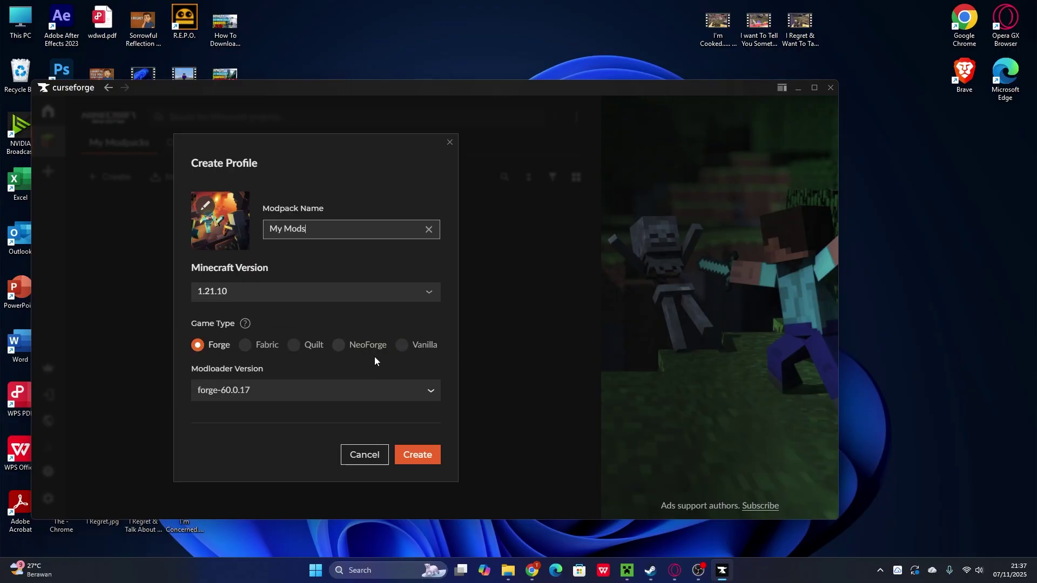
left_click(272, 390)
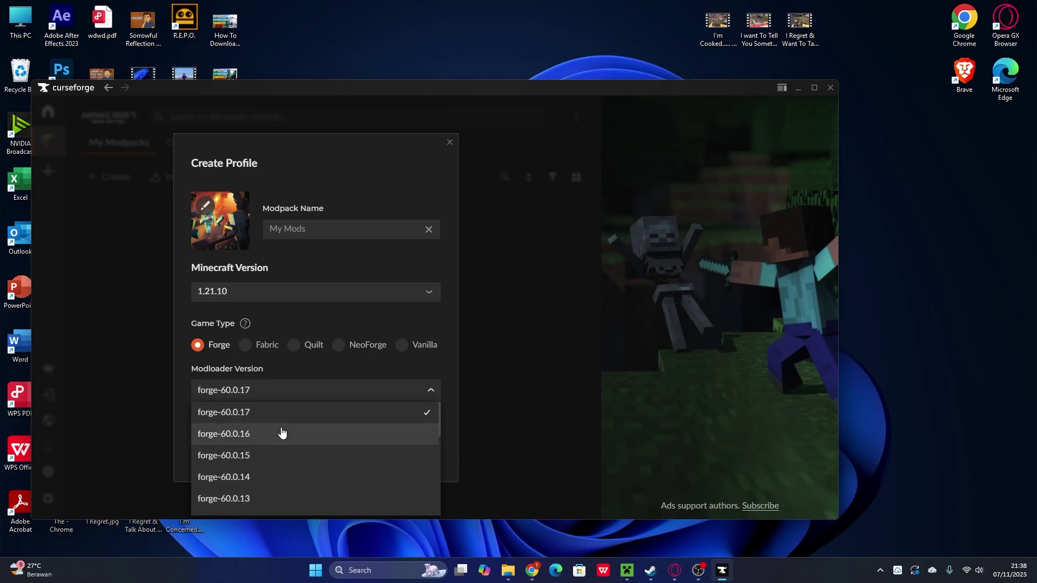
left_click(285, 391)
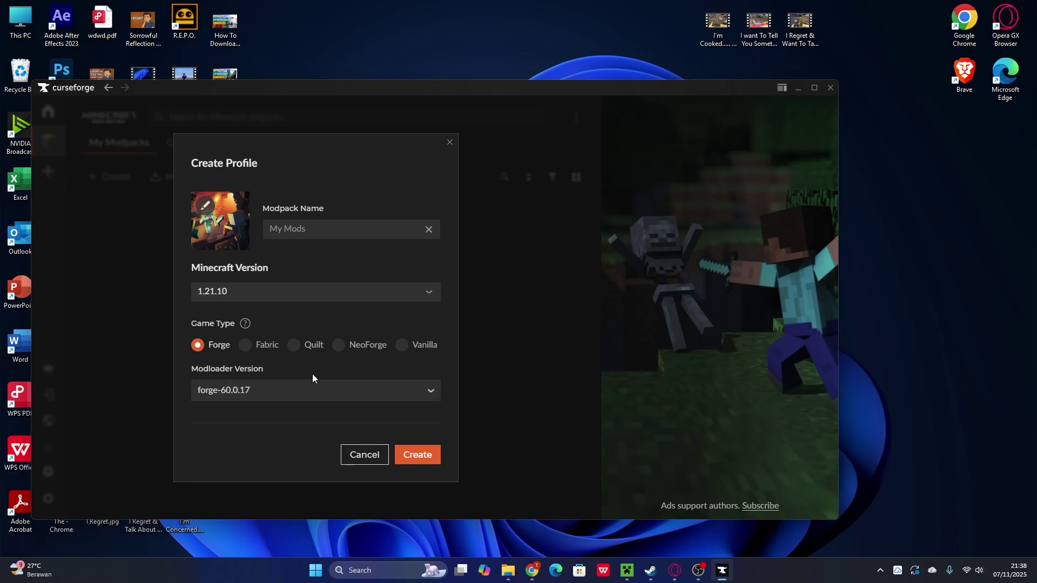
left_click(426, 454)
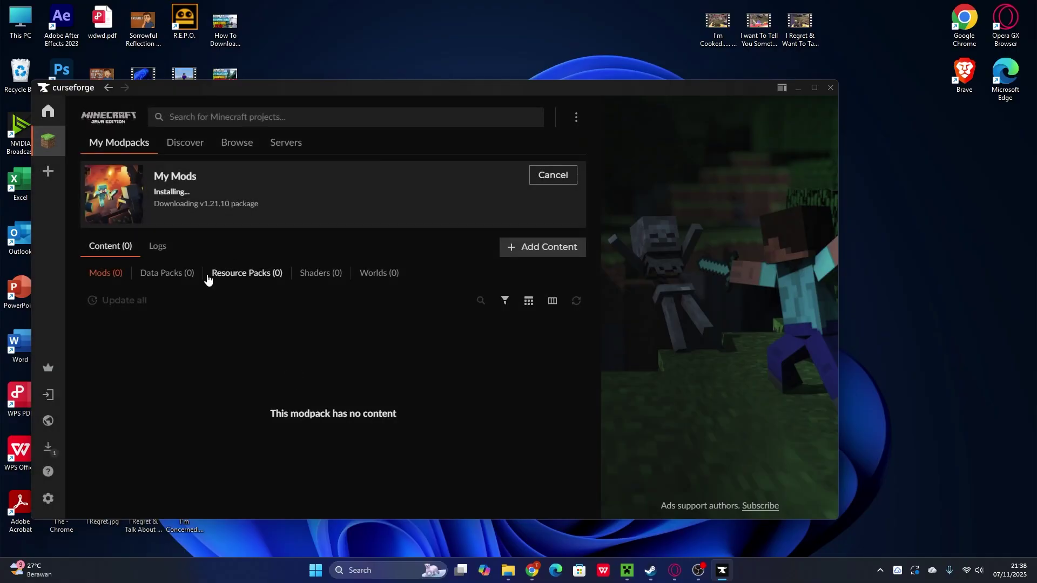
Install Waystones and Xaero's Minimap into My Mods, then return to the modpack page
left_click(539, 250)
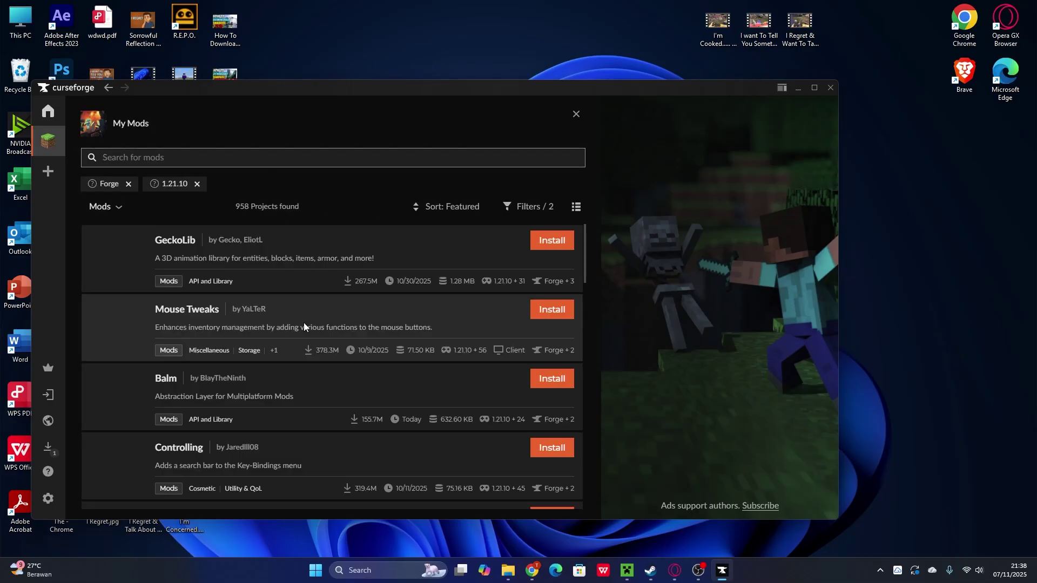
scroll(304, 325, "down", 5)
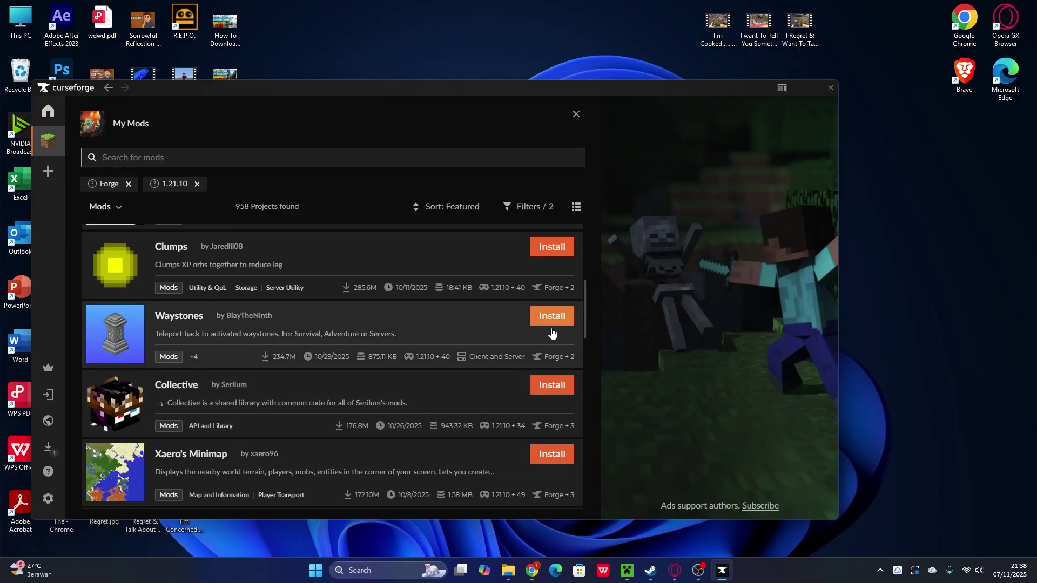
left_click(553, 324)
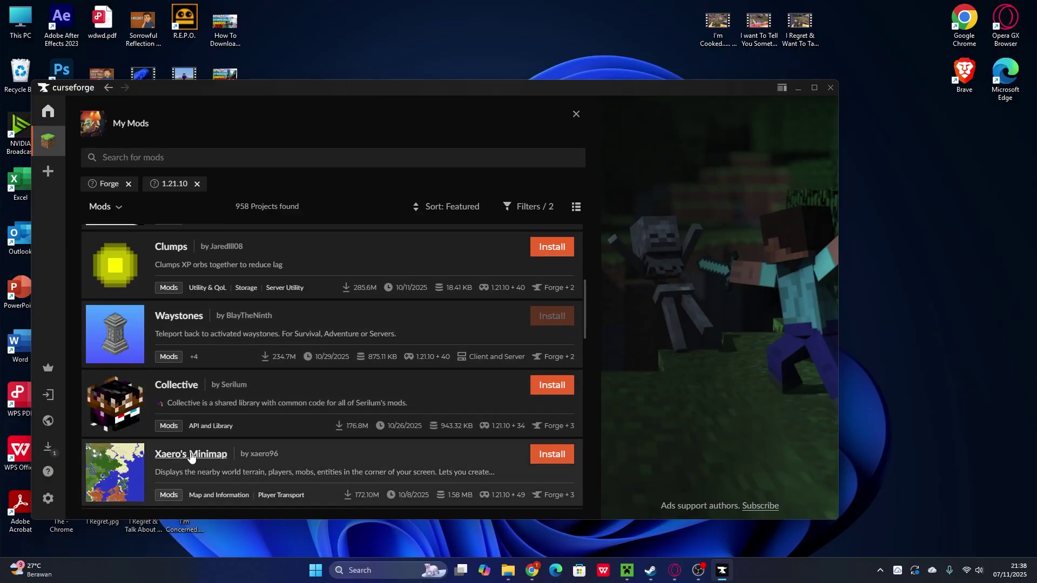
left_click(552, 454)
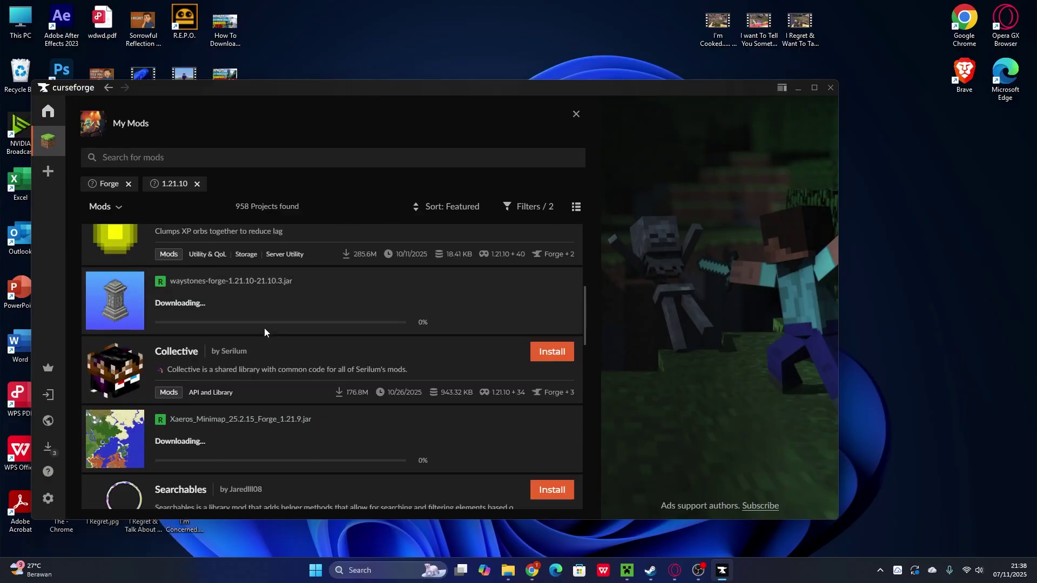
scroll(265, 332, "up", 2)
left_click(576, 207)
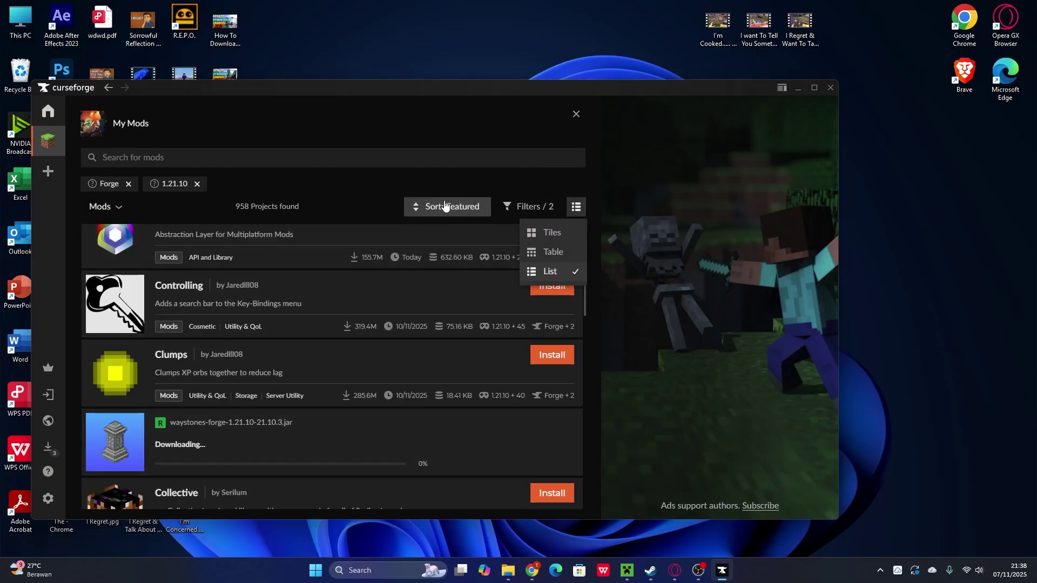
key("Escape")
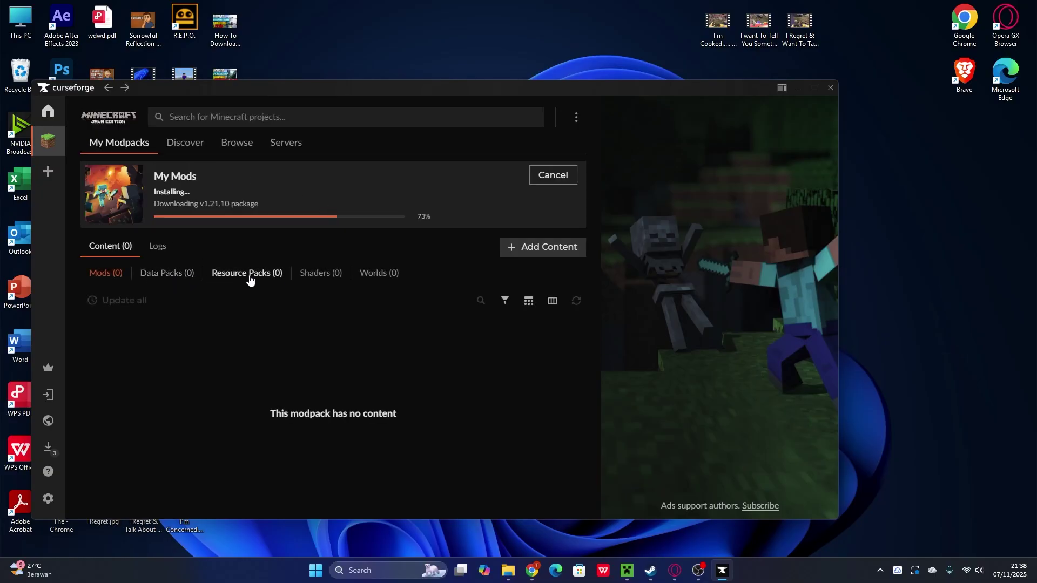
Install the PastelCraft resource pack into My Mods from its Resource Packs content browser
left_click(246, 274)
left_click(536, 254)
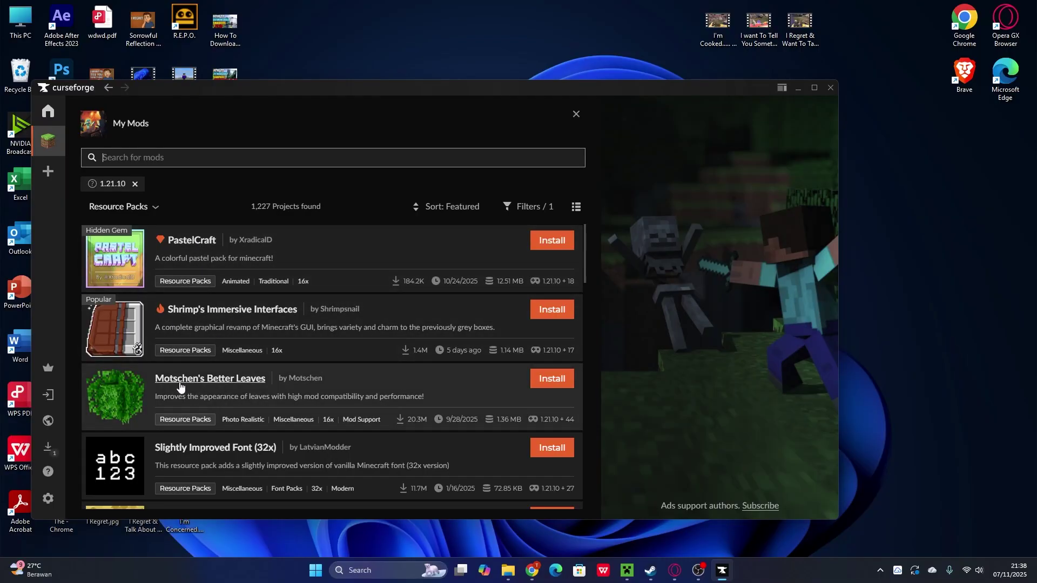
left_click(551, 244)
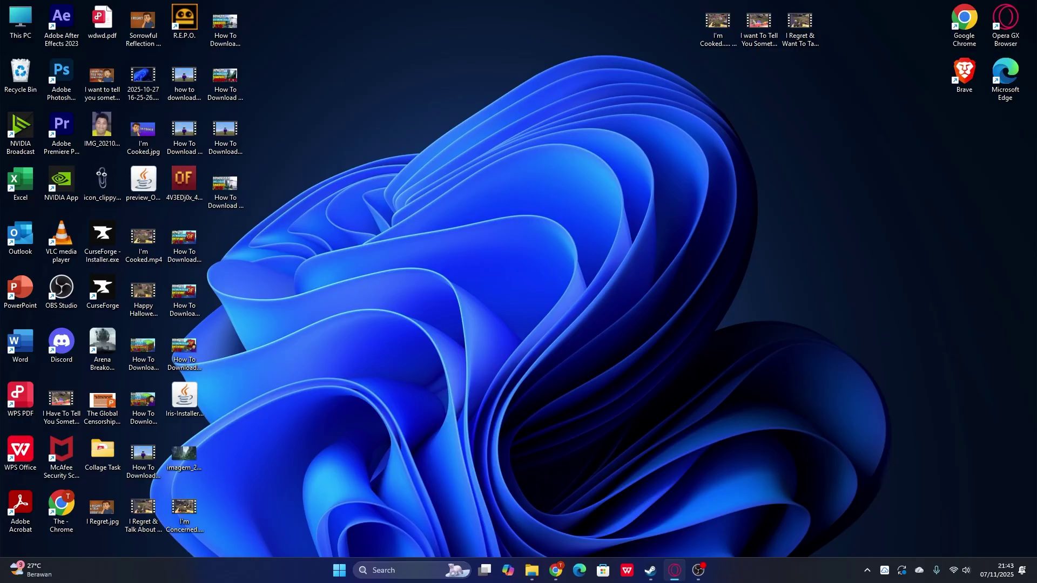
Google 'forge' in a new Chrome tab and open the Forge downloads result in another tab
left_click(556, 570)
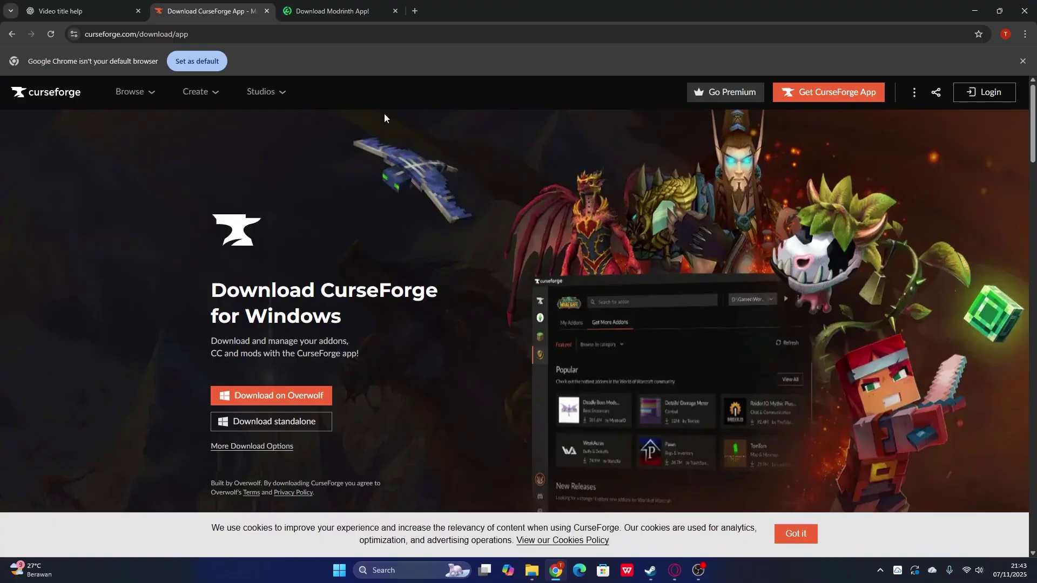
left_click(414, 11)
type("forge")
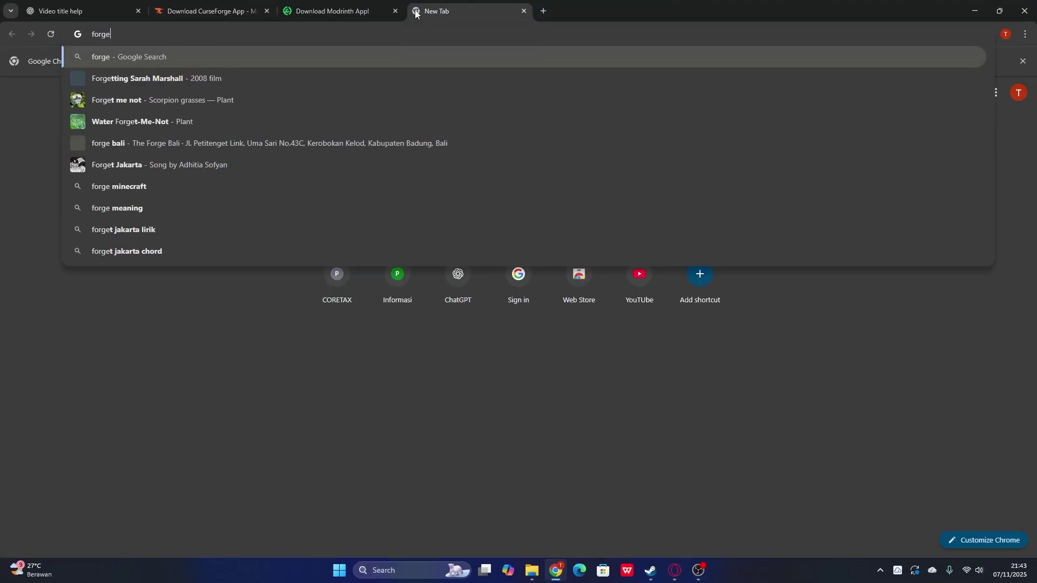
key("Return")
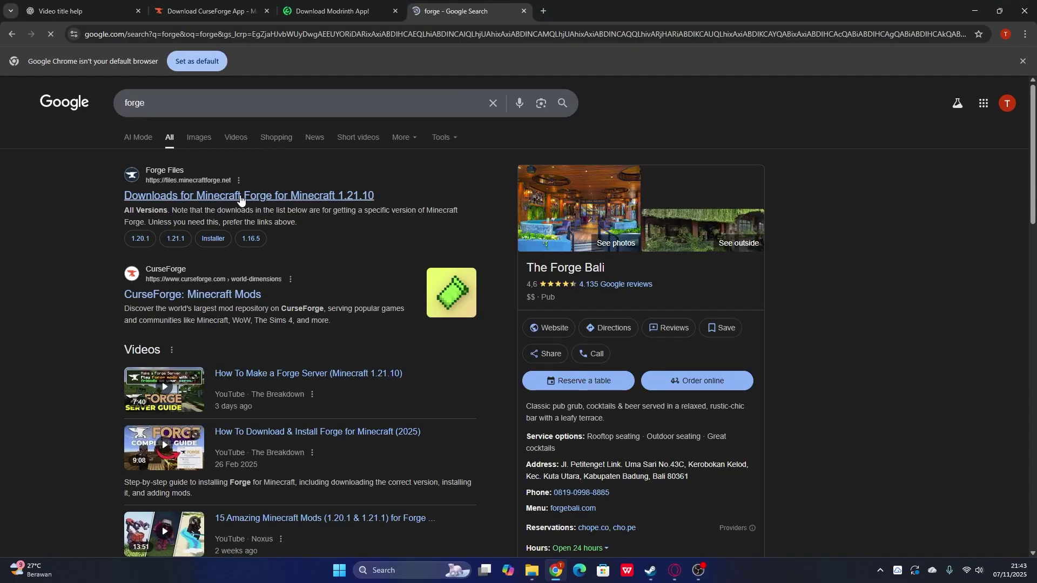
right_click(237, 200)
left_click(257, 214)
Replace the search with 'fabric minecraft' and flip between the Forge and results tabs
double_click(184, 108)
type("fabric minecraft")
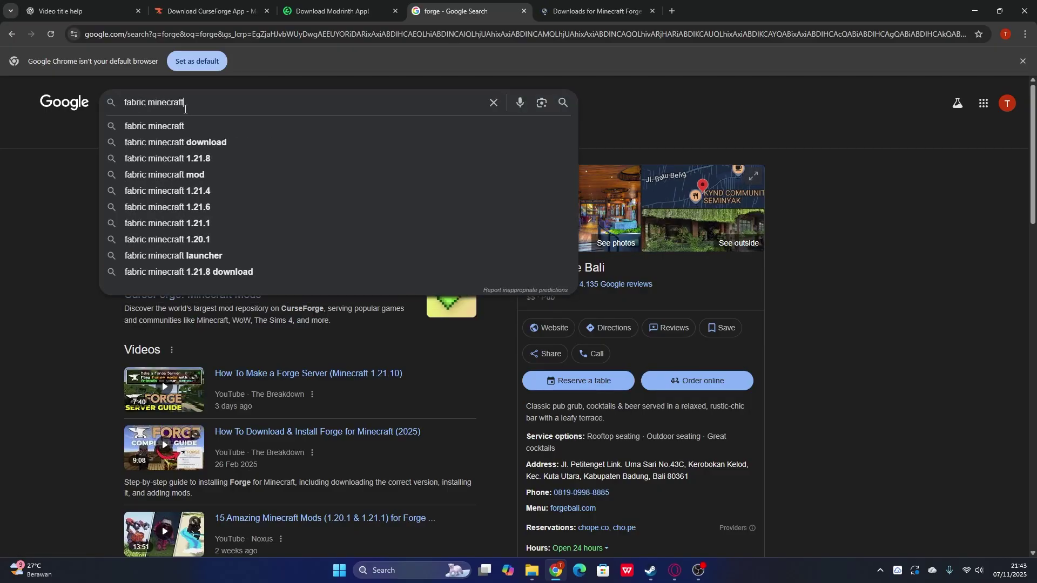
key("Return")
key("ctrl+Tab")
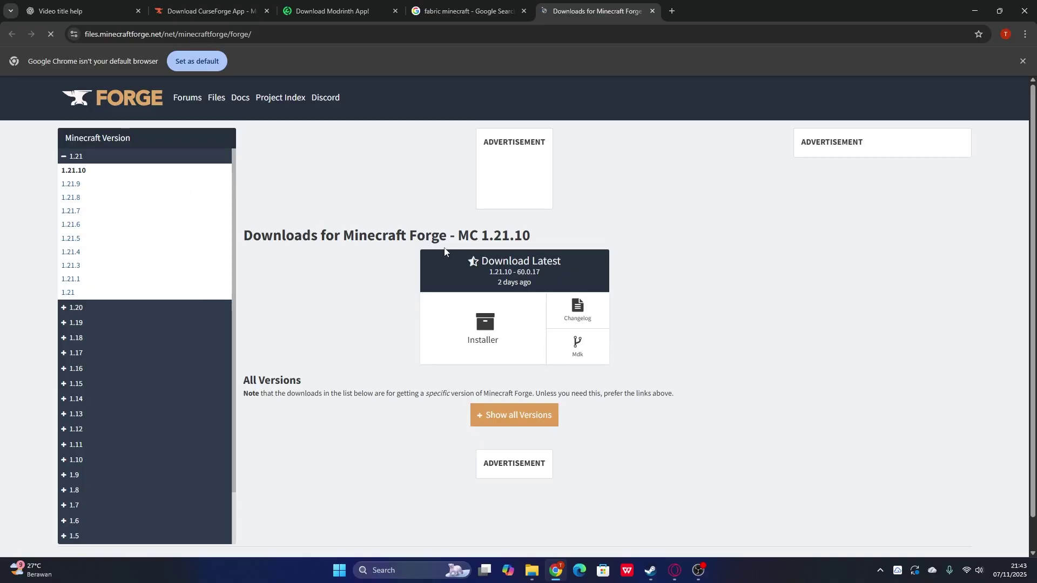
key("ctrl+shift+Tab")
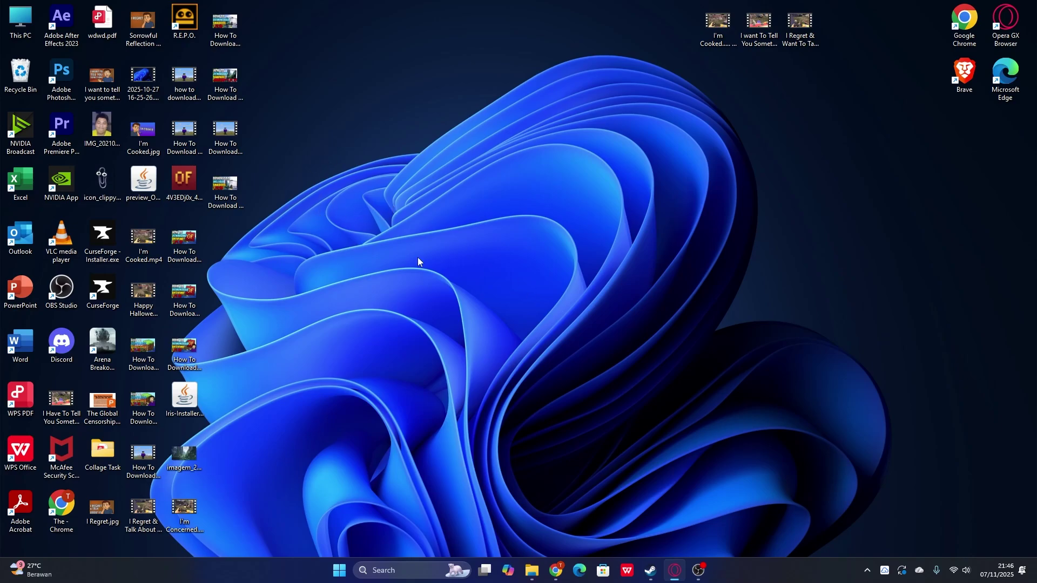
Switch back to Chrome showing the CurseForge Minecraft Mods listing
key("alt+Tab")
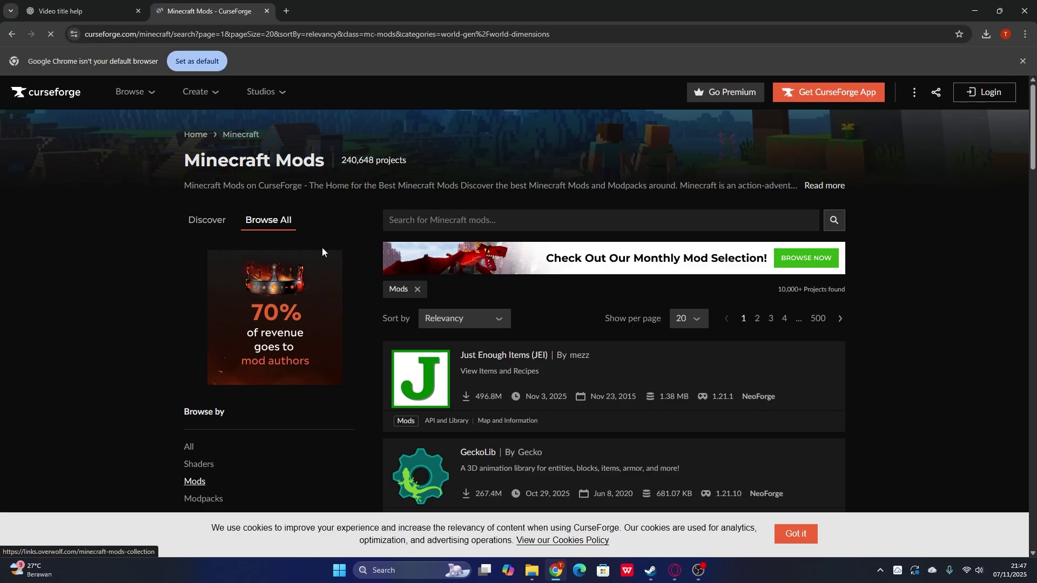
Set the sidebar Game Version filter to 1.21.10 and scroll through the 2,797 results
scroll(347, 296, "down", 1)
scroll(346, 296, "down", 8)
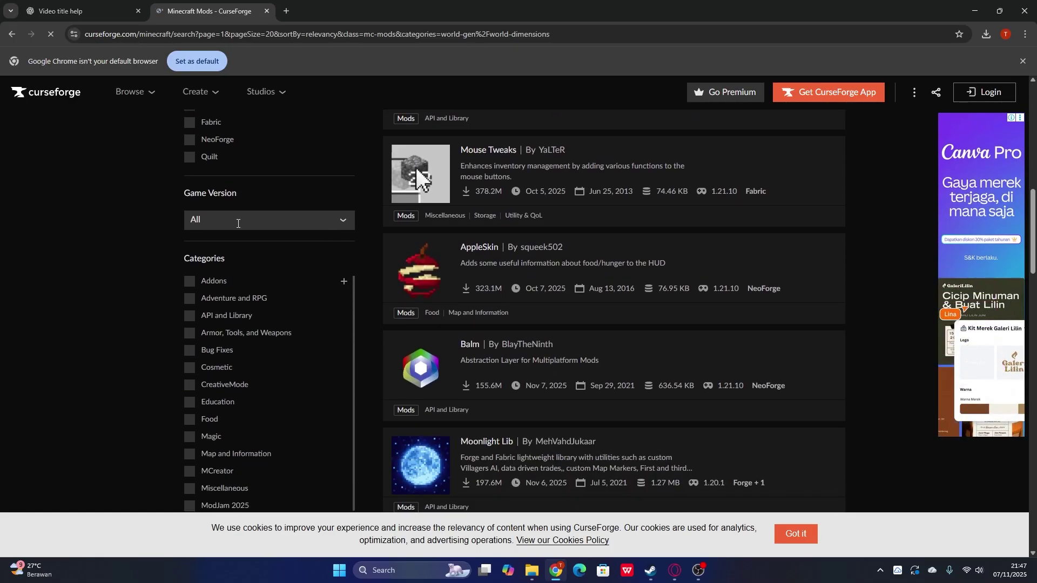
scroll(236, 222, "up", 2)
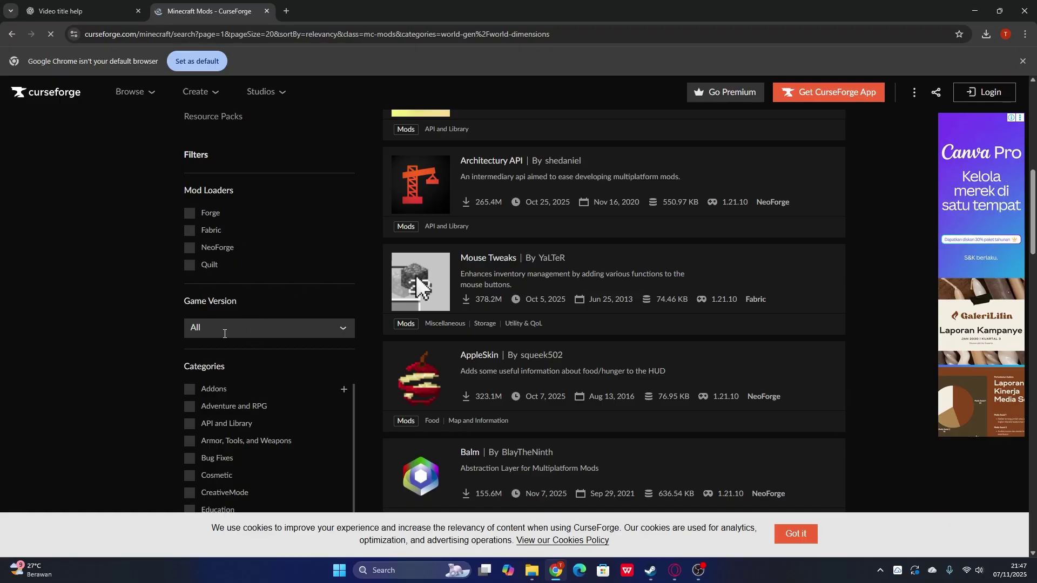
left_click(215, 329)
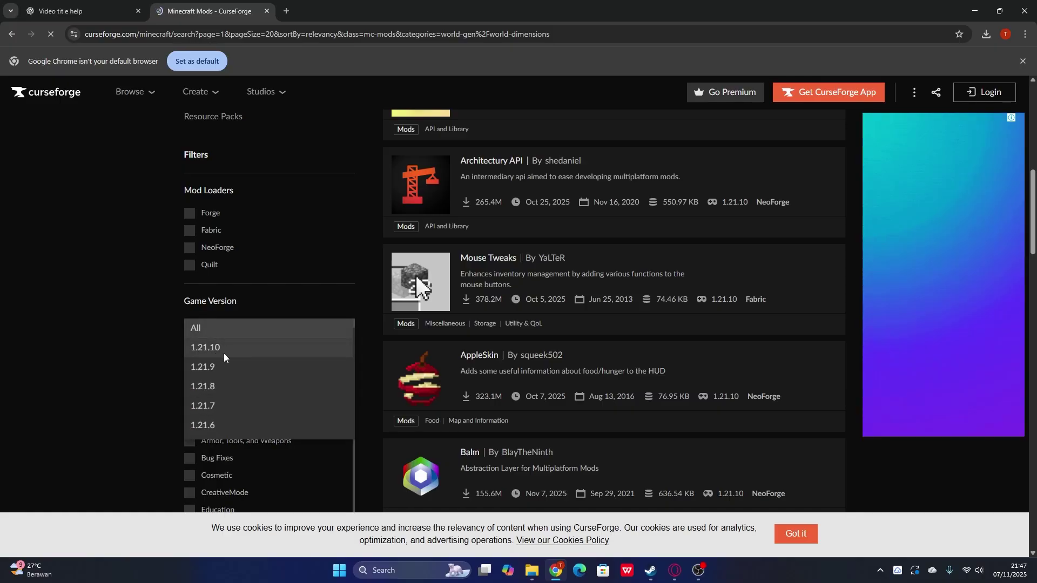
left_click(227, 352)
scroll(433, 310, "up", 7)
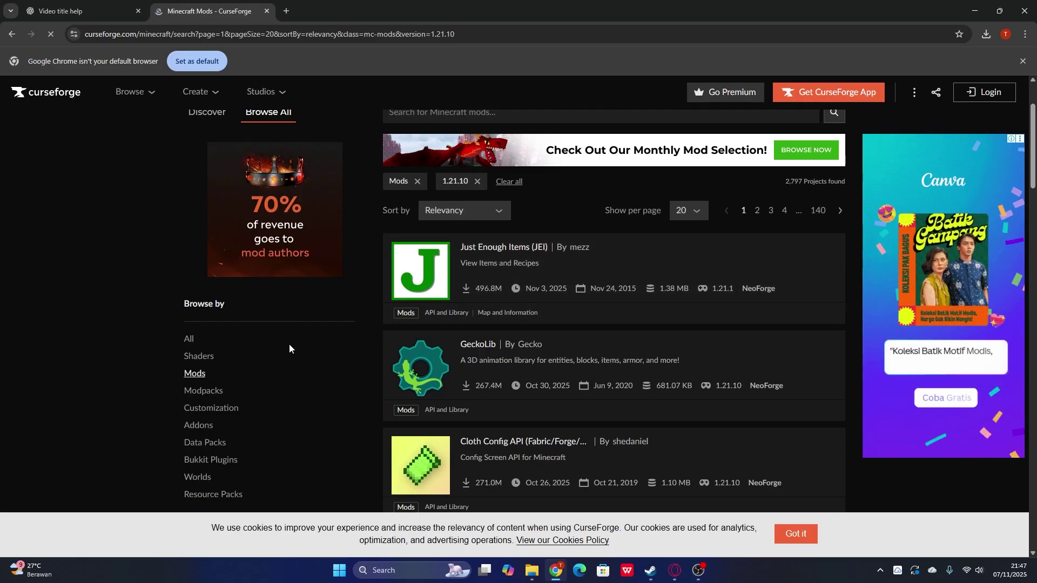
scroll(525, 309, "down", 6)
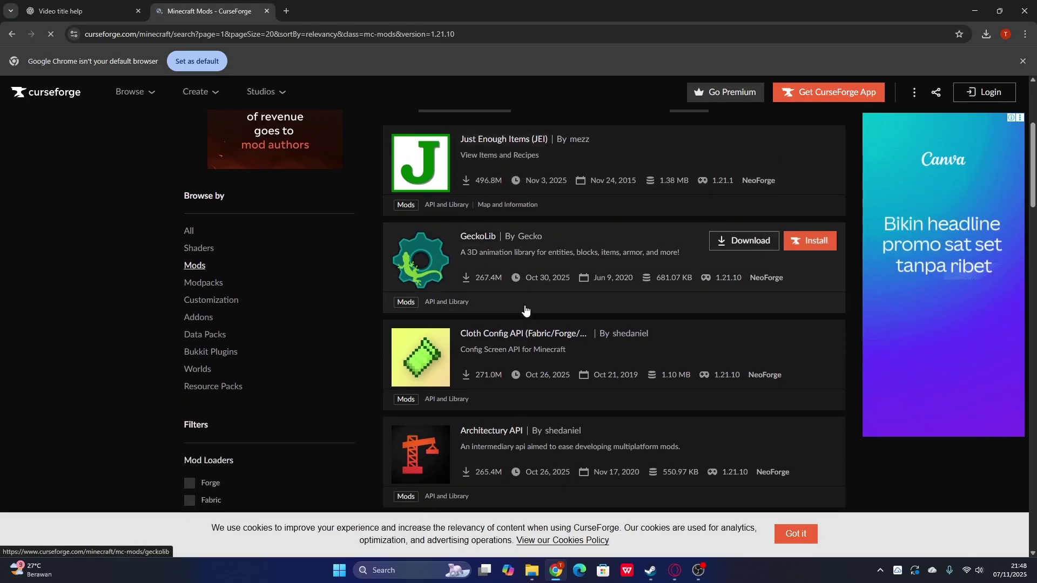
scroll(527, 310, "down", 7)
scroll(532, 311, "up", 14)
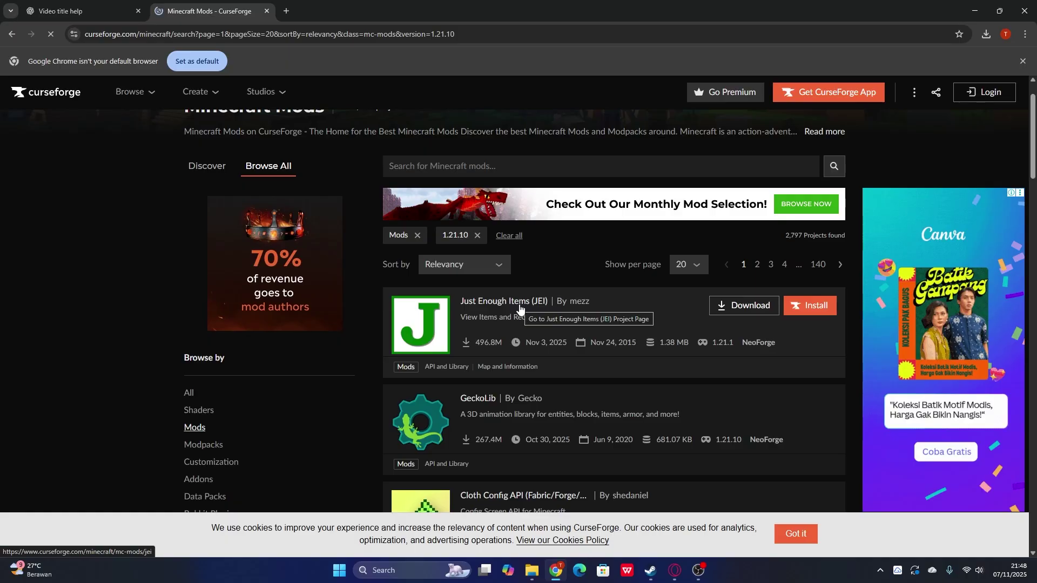
Open the Just Enough Items (JEI) page and read through its description and controls guide
left_click(520, 304)
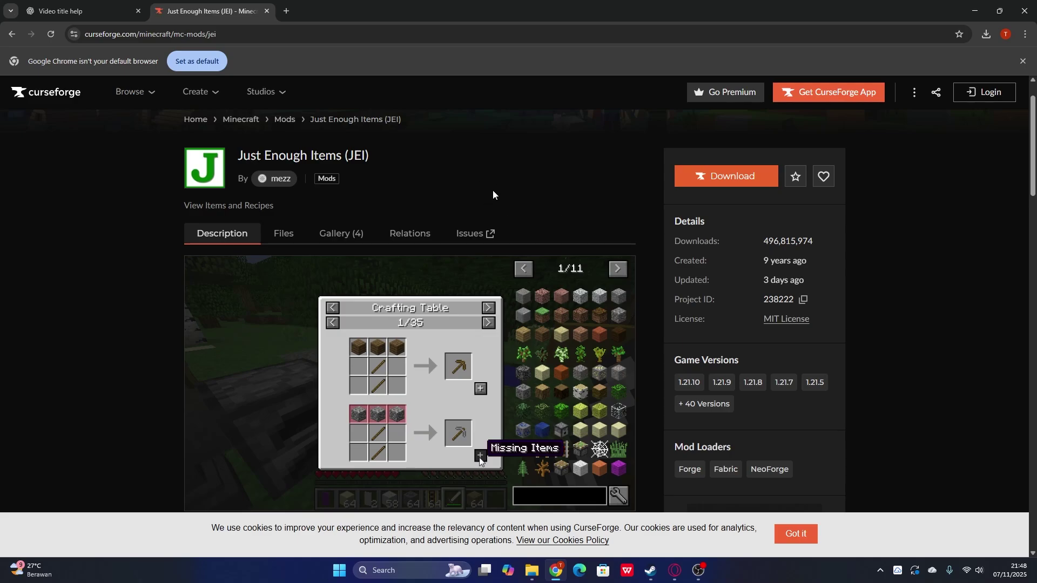
scroll(296, 297, "down", 20)
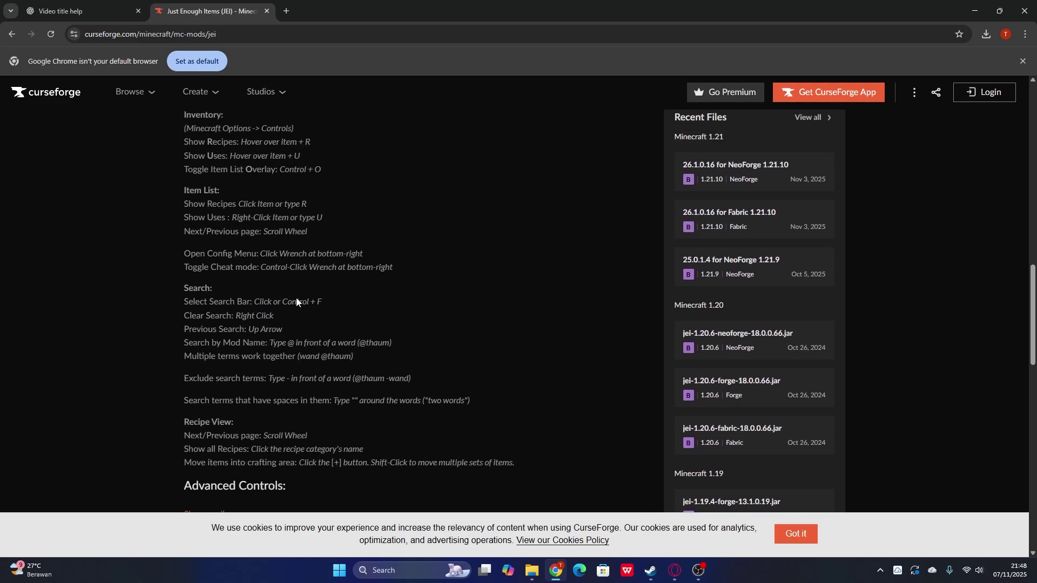
scroll(296, 300, "up", 3)
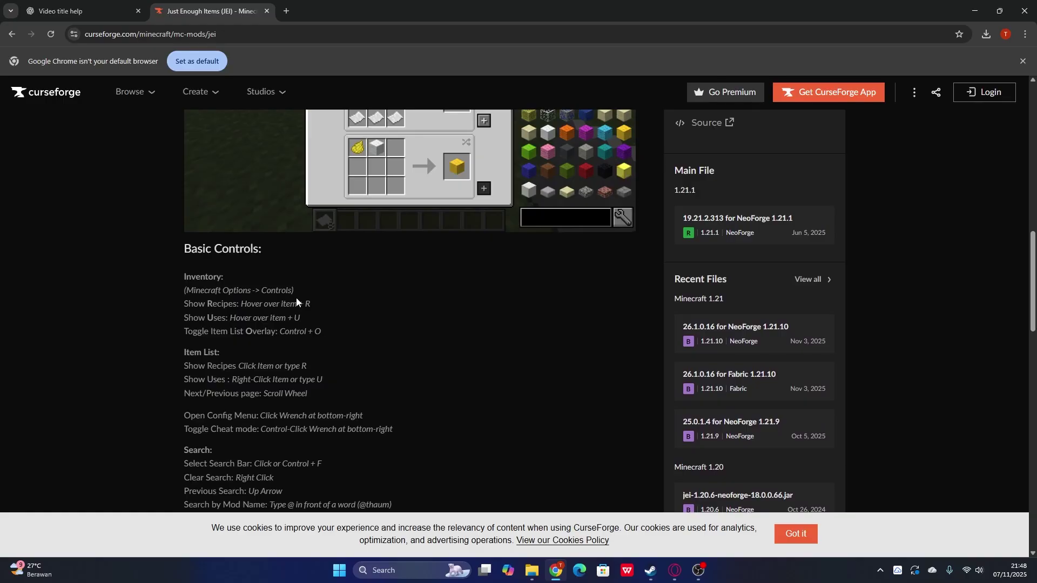
scroll(303, 305, "down", 5)
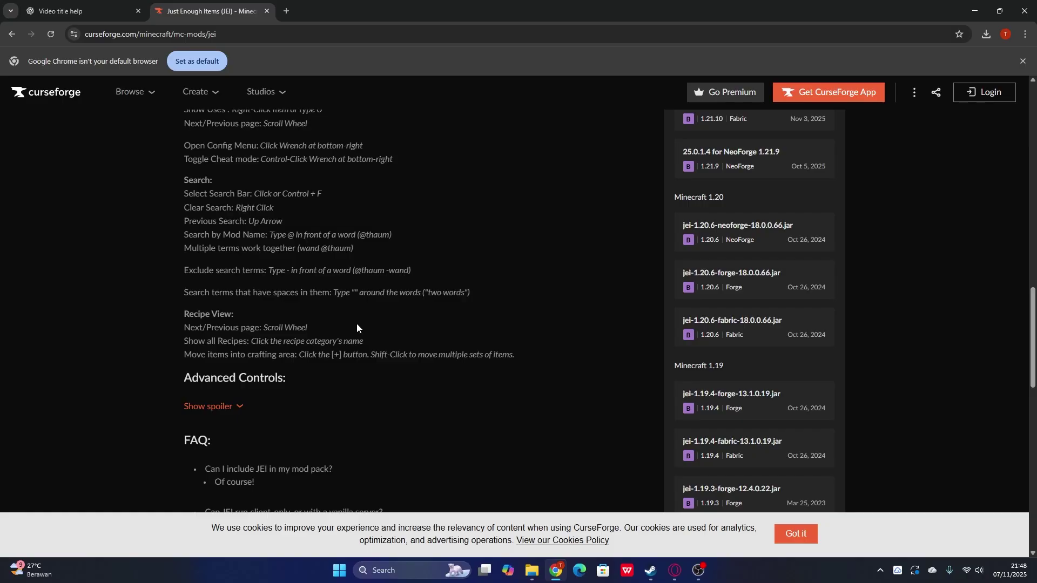
scroll(357, 326, "up", 3)
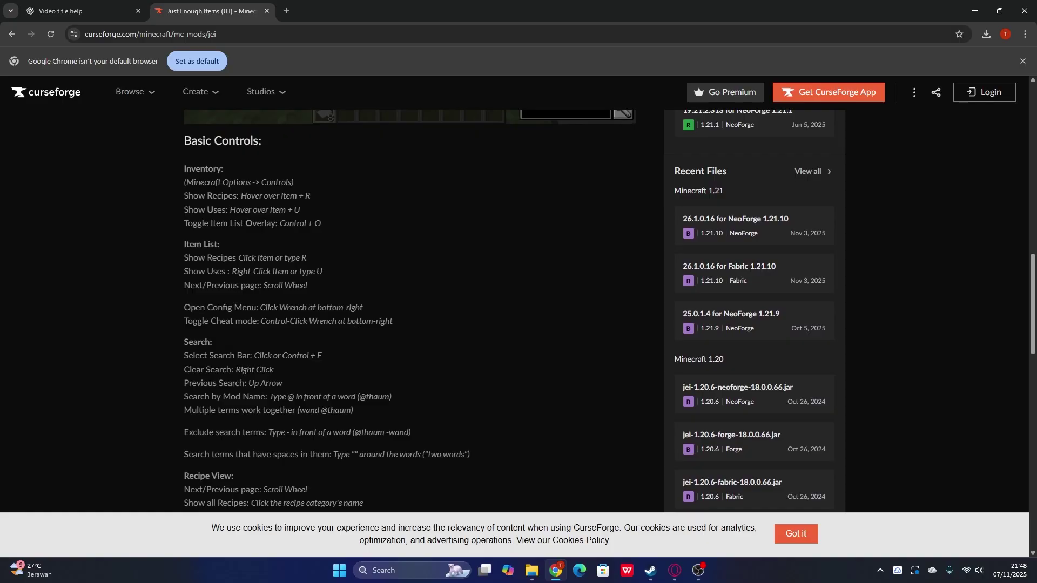
scroll(357, 324, "up", 3)
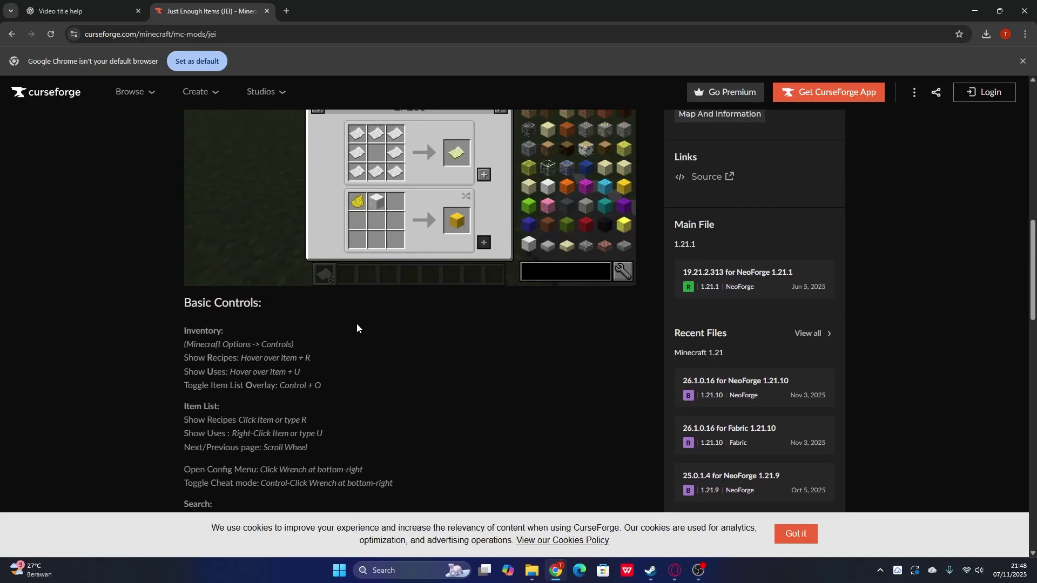
scroll(357, 327, "up", 15)
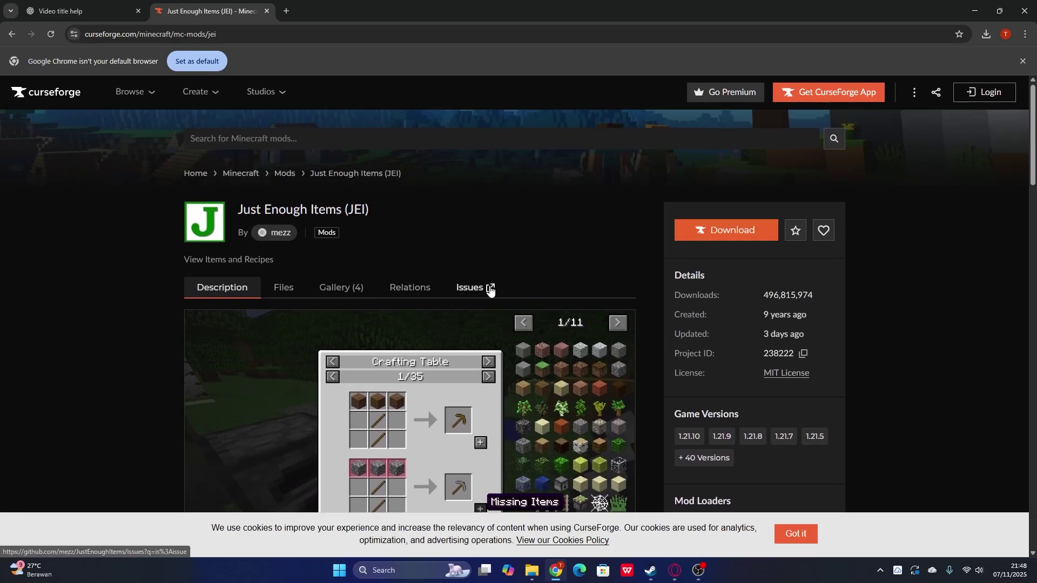
left_click(740, 232)
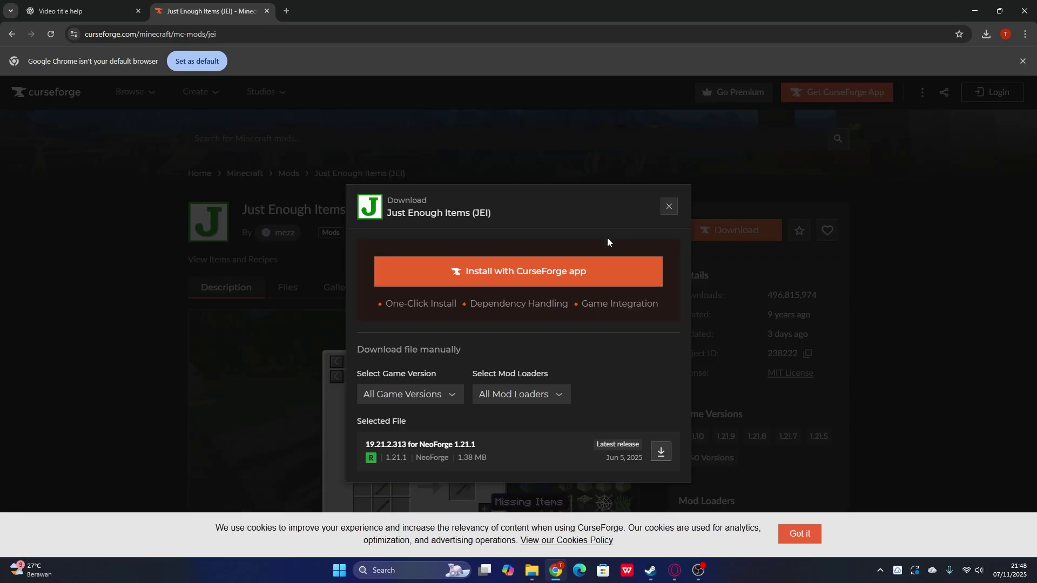
left_click(442, 397)
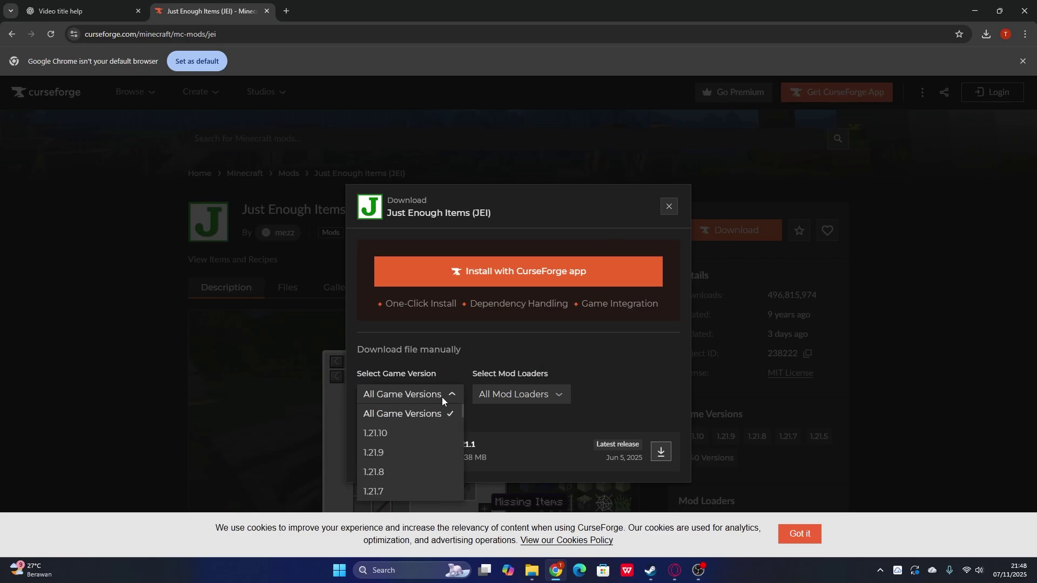
left_click(389, 434)
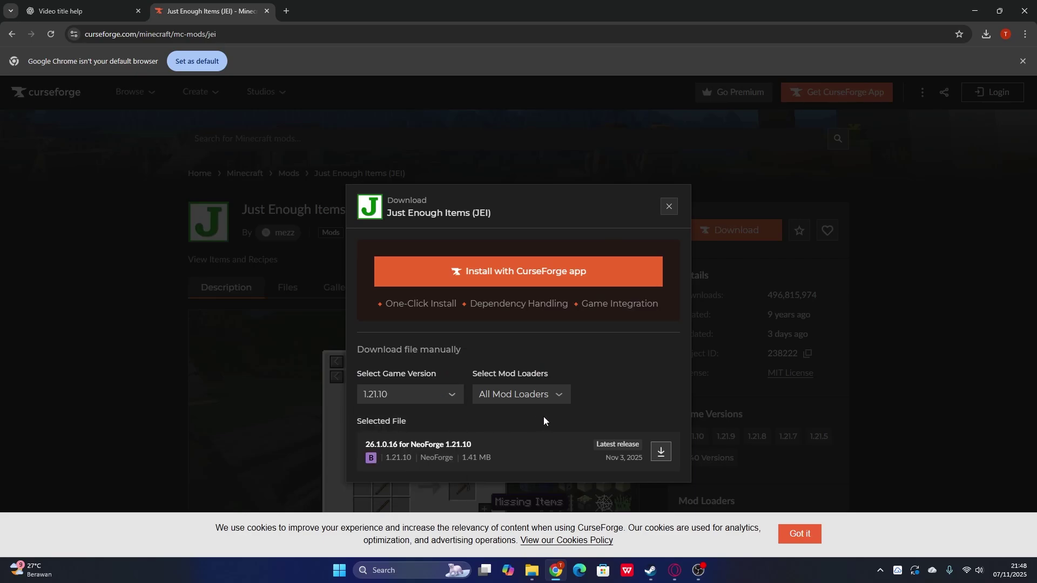
left_click(544, 401)
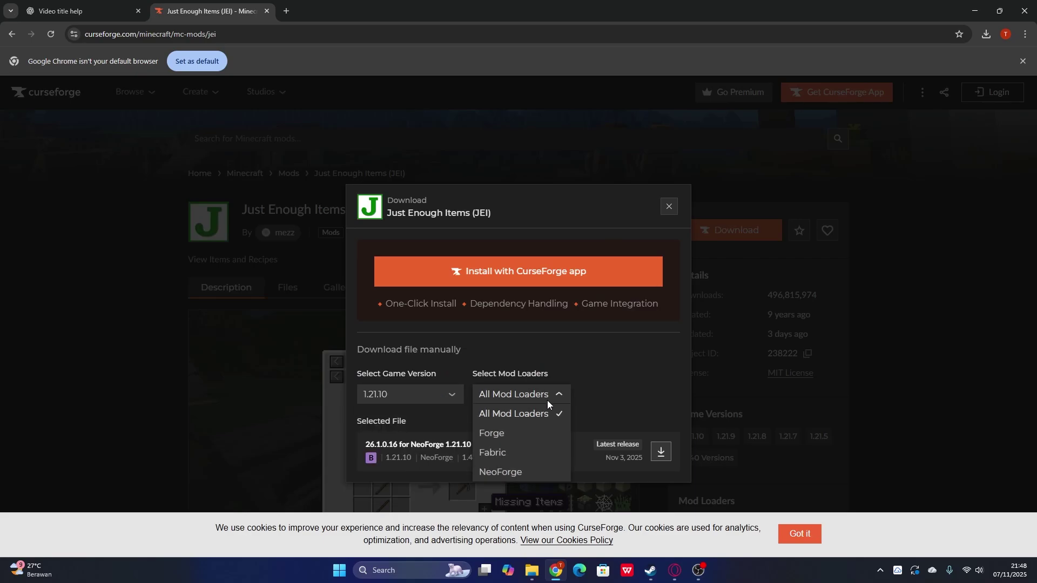
left_click(515, 434)
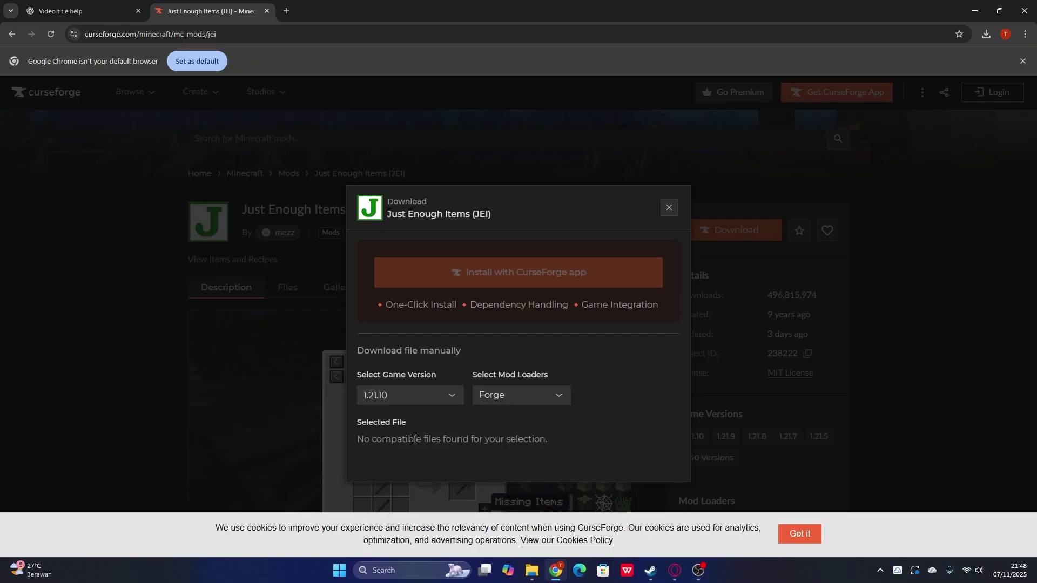
left_click(497, 397)
left_click(514, 479)
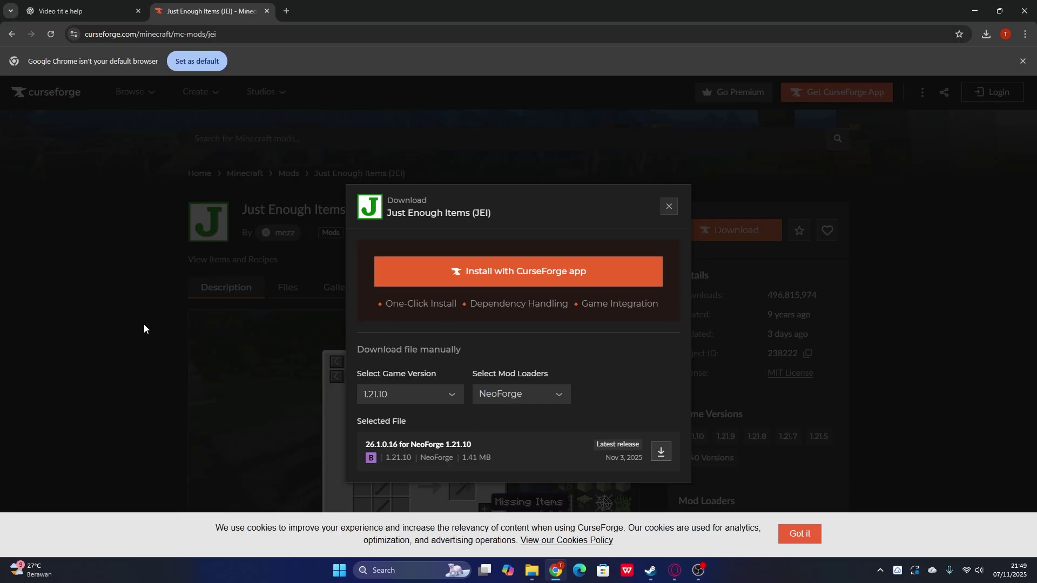
left_click(670, 208)
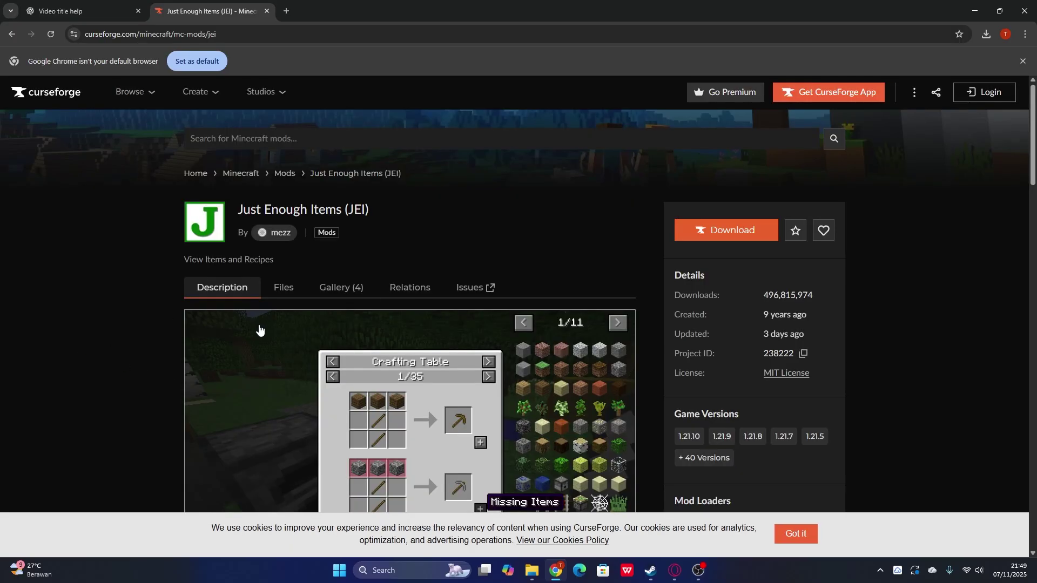
key("alt+Left")
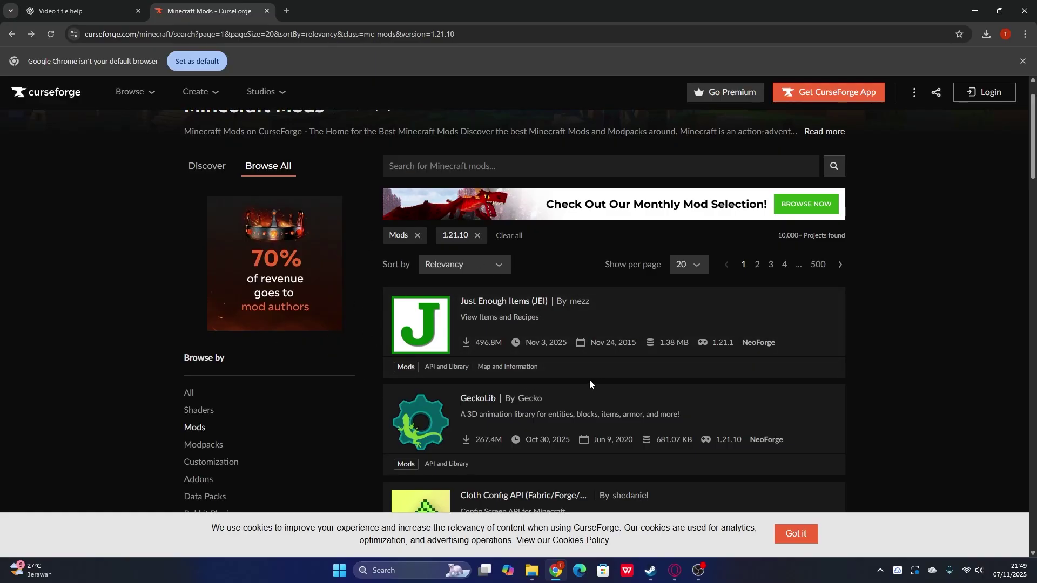
Scroll down the 1.21.10 mod results and open the Waystones project page
scroll(589, 380, "down", 1)
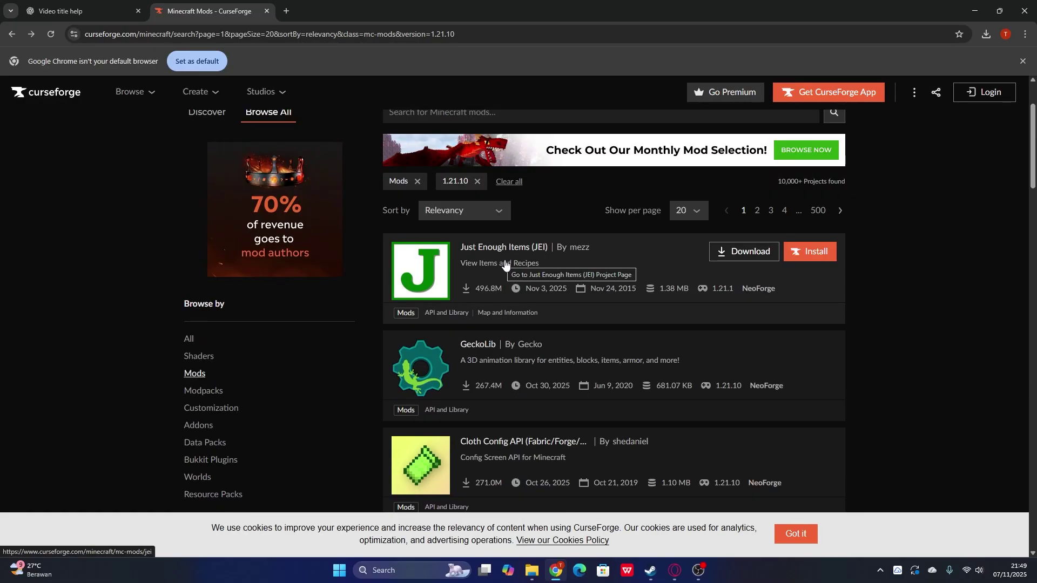
scroll(715, 293, "down", 15)
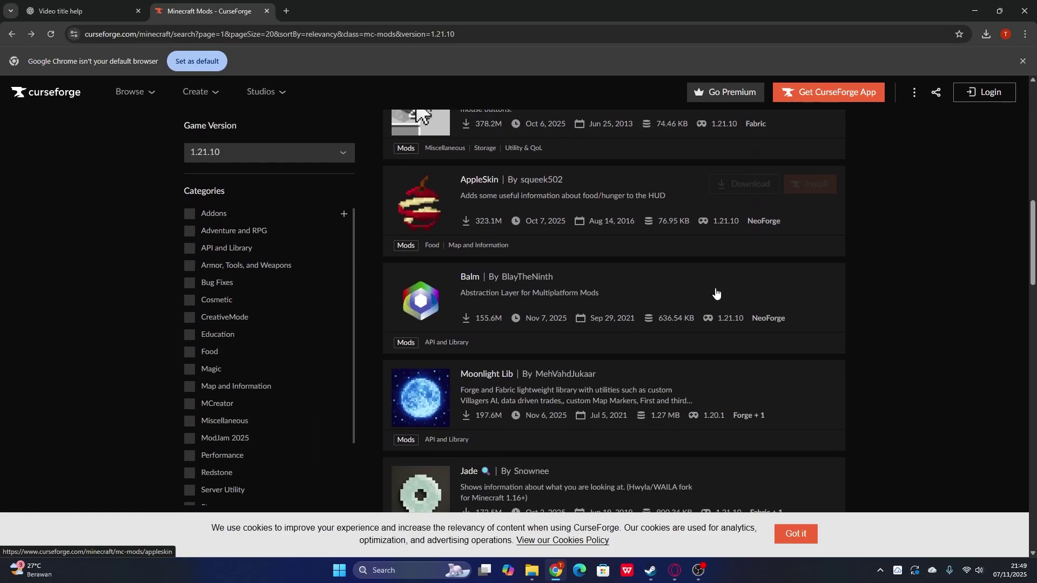
scroll(715, 293, "down", 6)
scroll(697, 297, "down", 4)
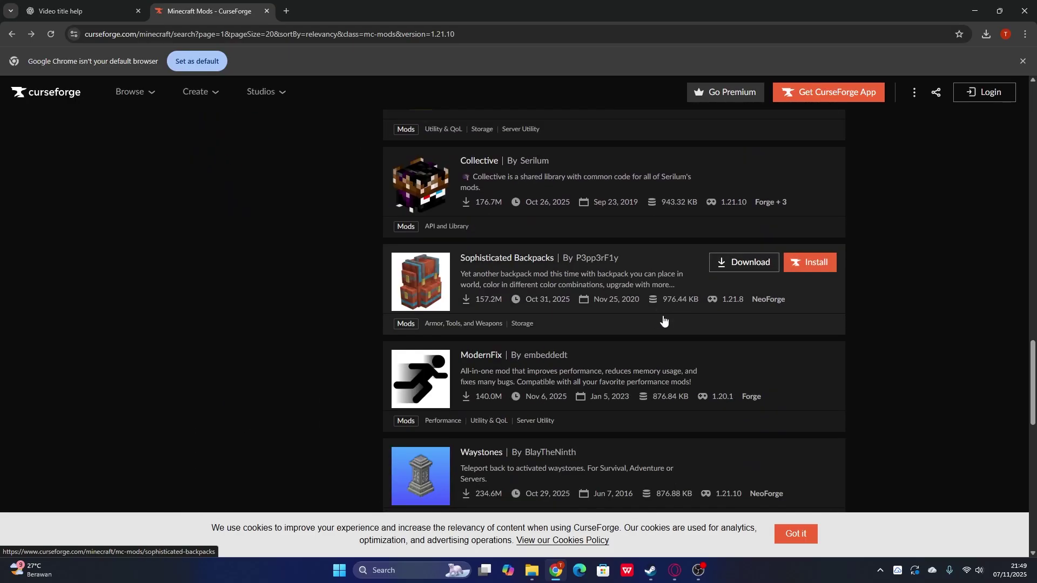
left_click(486, 456)
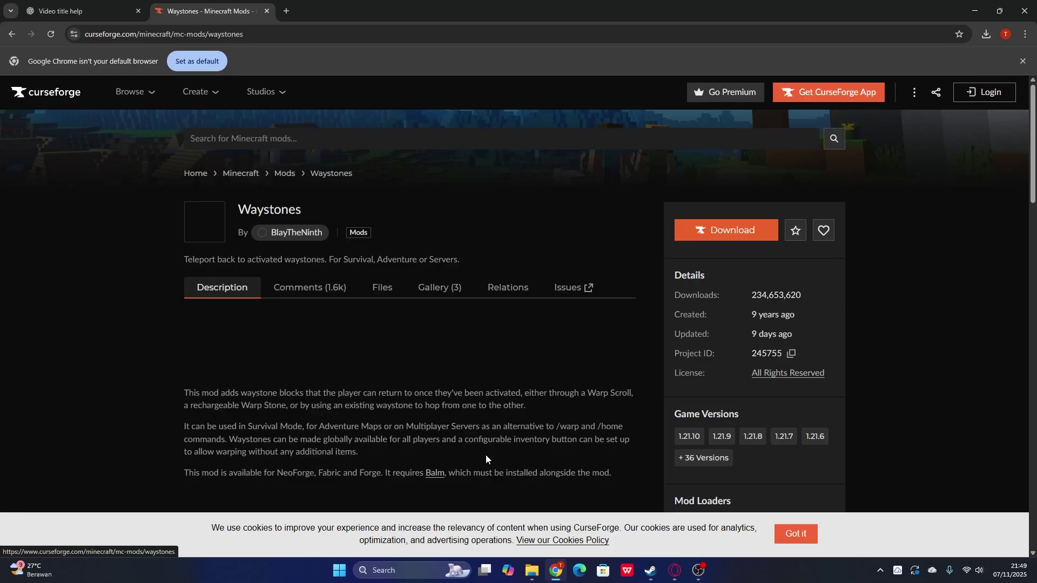
Filter the Waystones download options to Forge and 1.21.10, then close the dialog
left_click(722, 238)
left_click(536, 396)
left_click(503, 434)
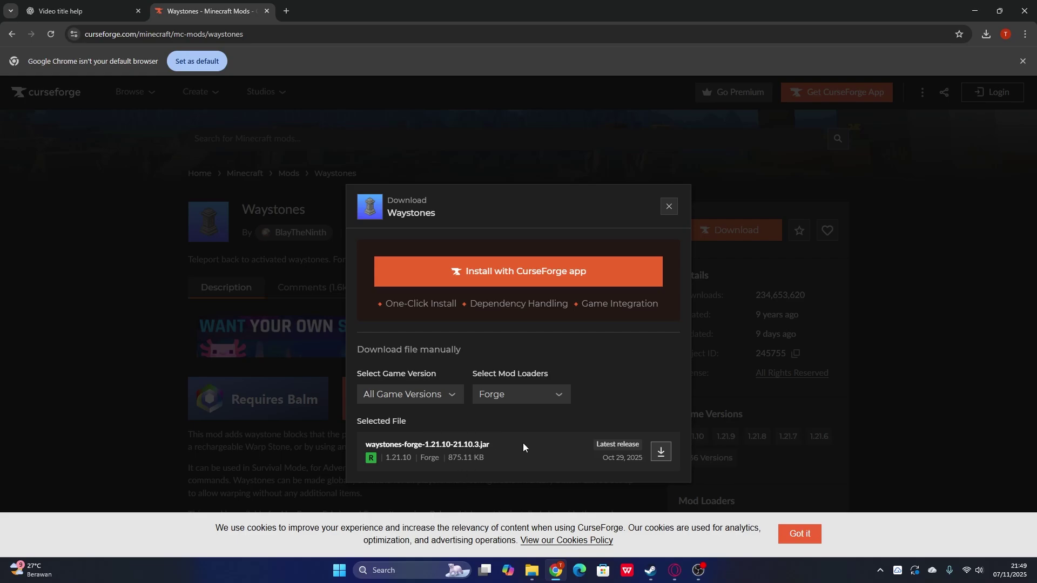
left_click(435, 393)
left_click(391, 434)
left_click(669, 206)
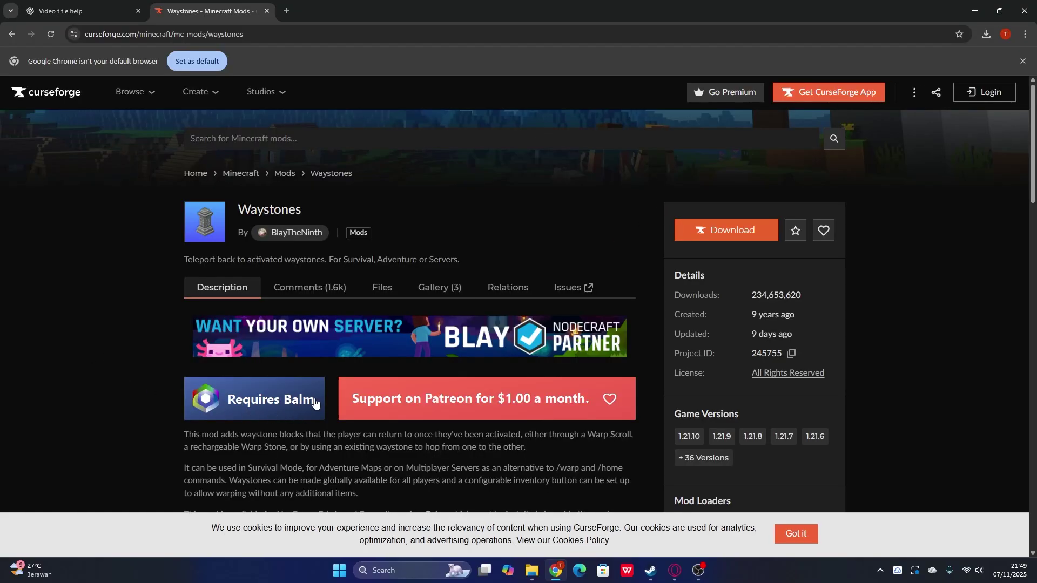
Scroll the Waystones page, then minimize Chrome to show the downloaded jars on the desktop
scroll(305, 408, "down", 2)
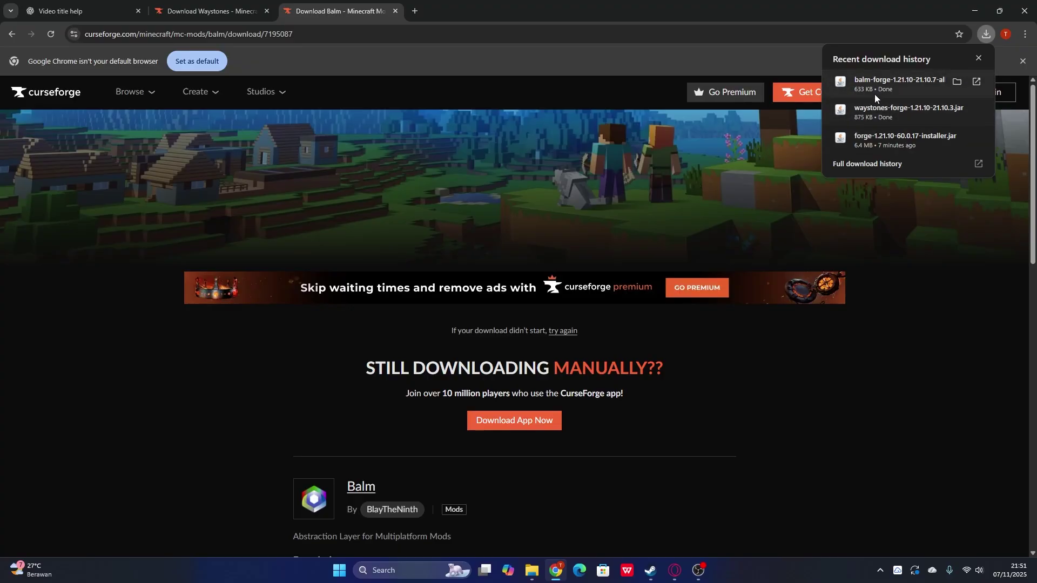
key("super+d")
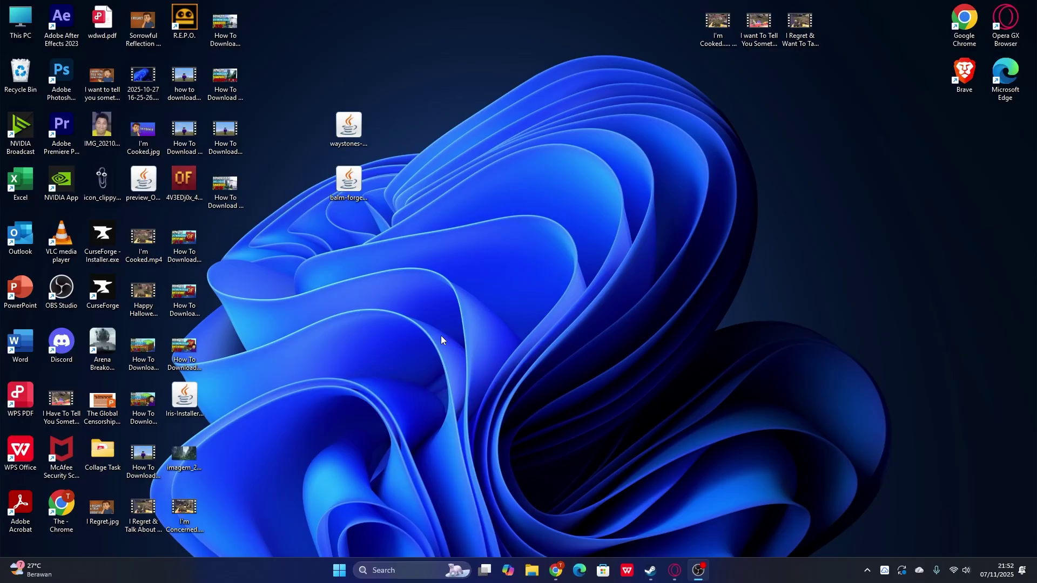
Open the .minecraft folder under AppData\Roaming via the Run prompt
key("super+r")
left_click_drag(129, 451, 688, 152)
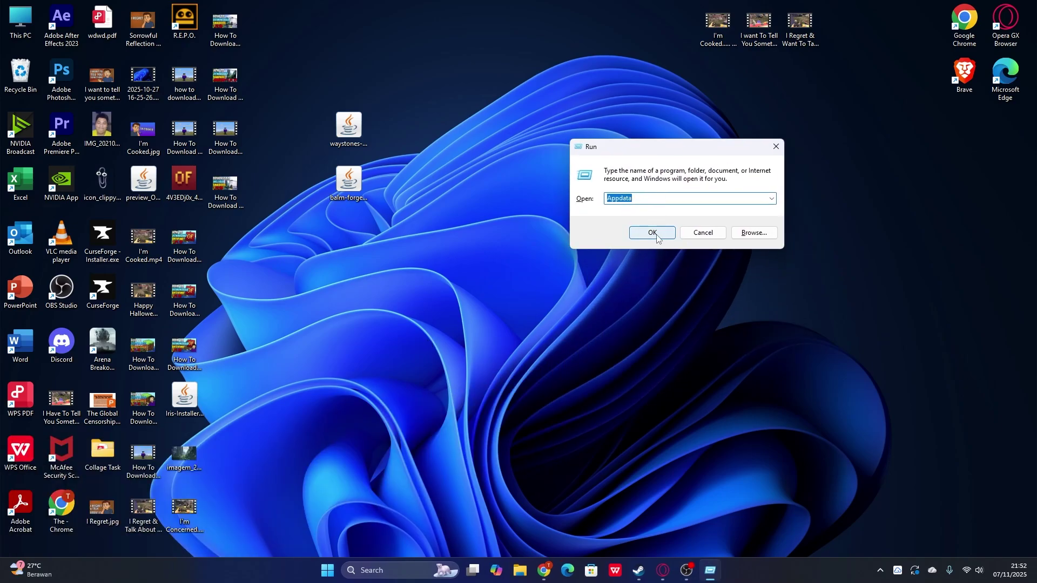
left_click(652, 232)
double_click(141, 161)
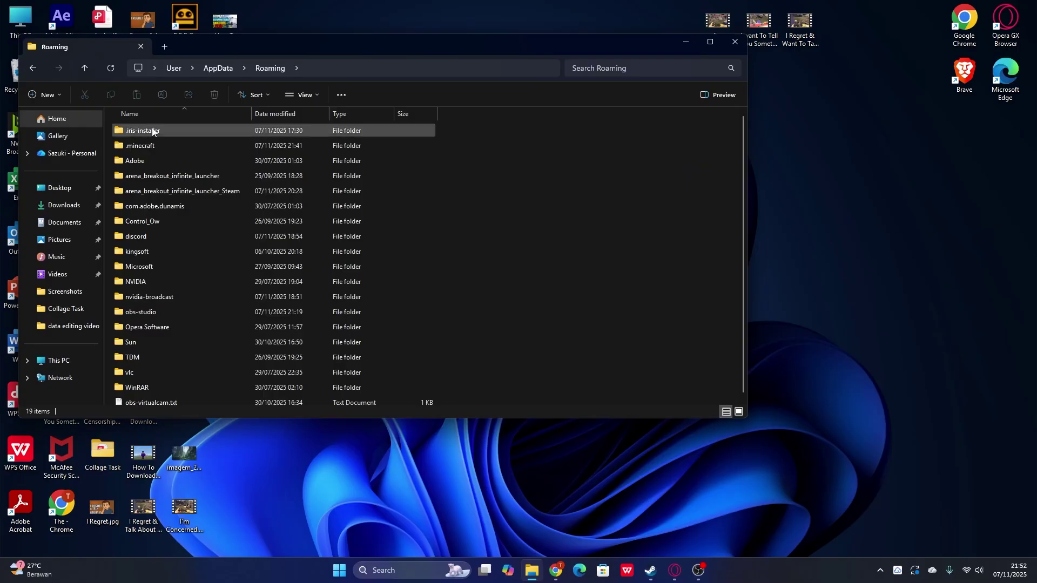
double_click(158, 146)
left_click_drag(224, 40, 632, 34)
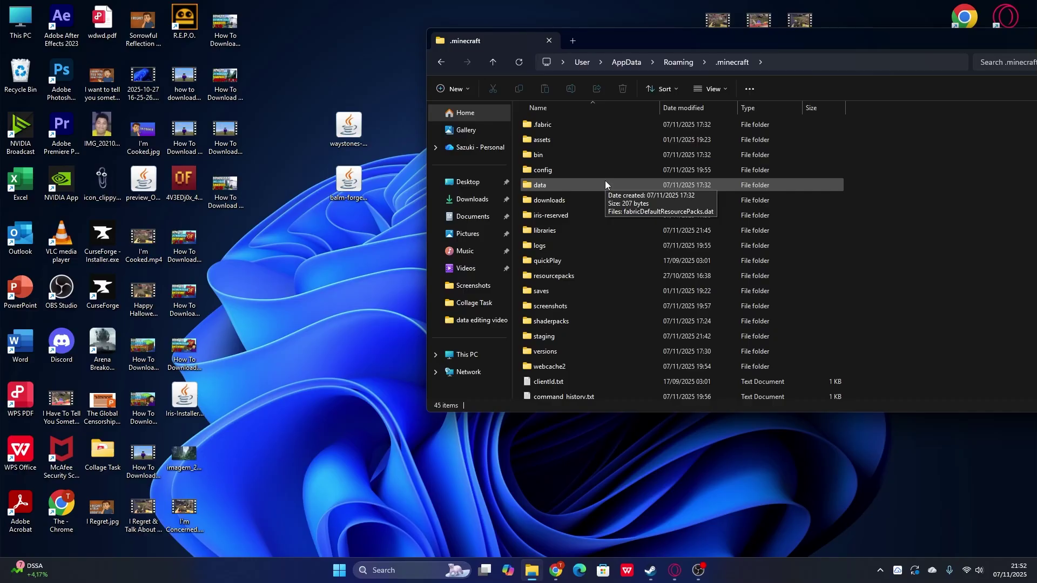
Create a new folder named 'mods' inside .minecraft and open it
right_click(880, 230)
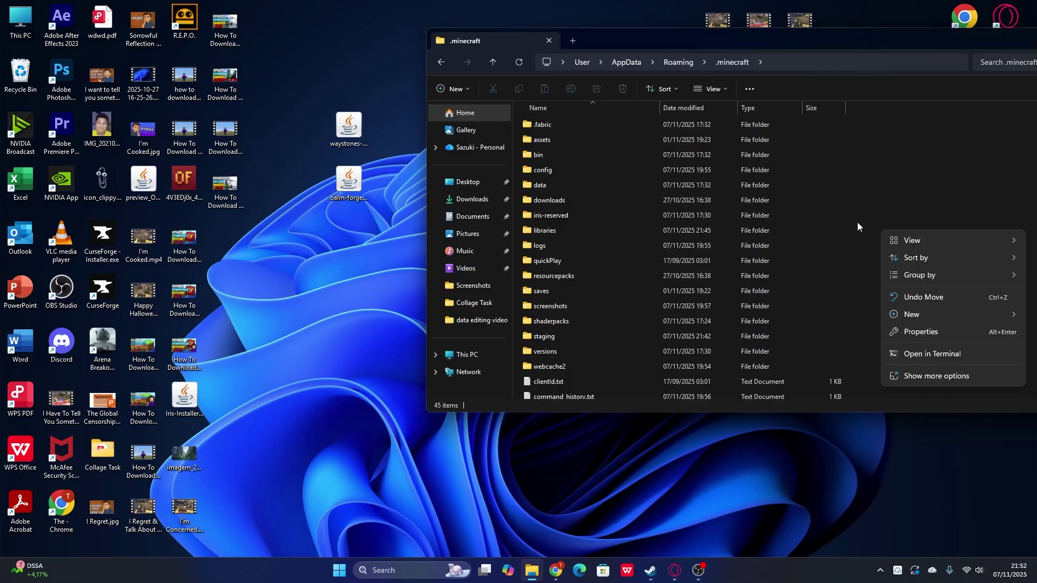
left_click(928, 377)
mouse_move(922, 369)
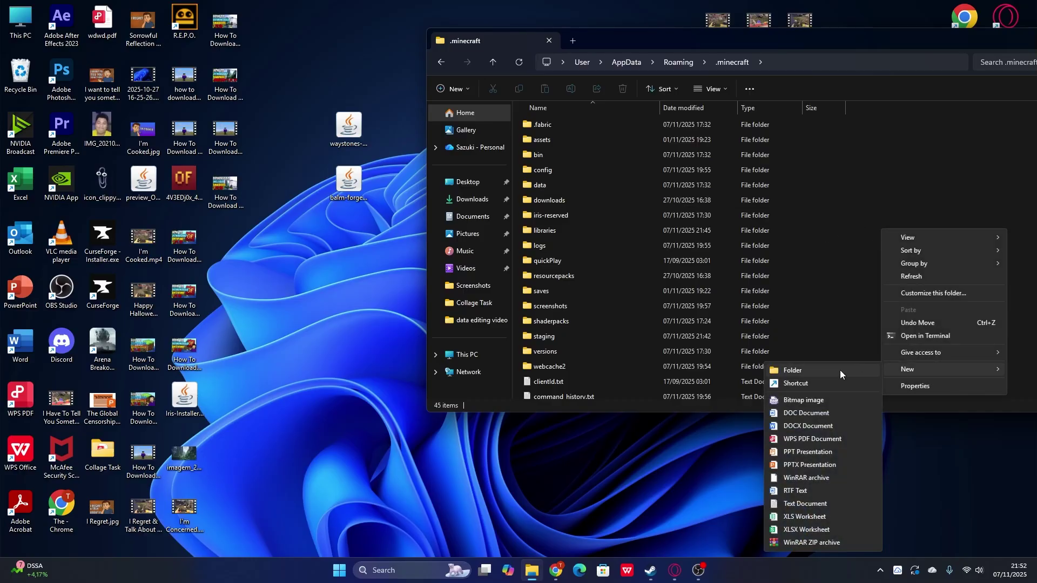
left_click(793, 372)
type("mods")
key("Return")
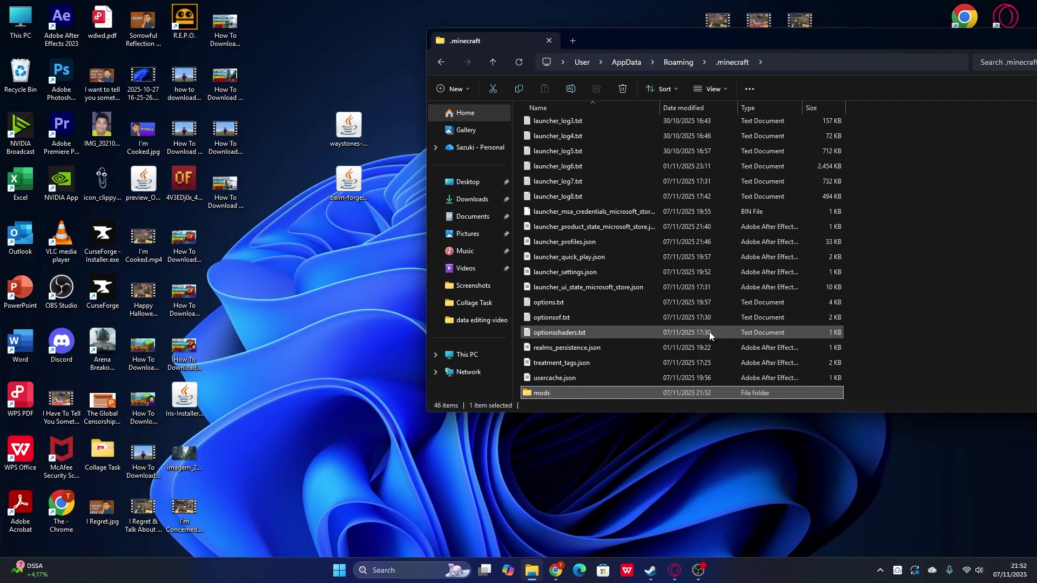
double_click(575, 388)
Move the Waystones and Balm jars from the desktop into mods, then launch Minecraft Launcher
left_click_drag(306, 62, 378, 243)
left_click_drag(326, 132, 599, 203)
left_click_drag(675, 48, 433, 76)
left_click(901, 64)
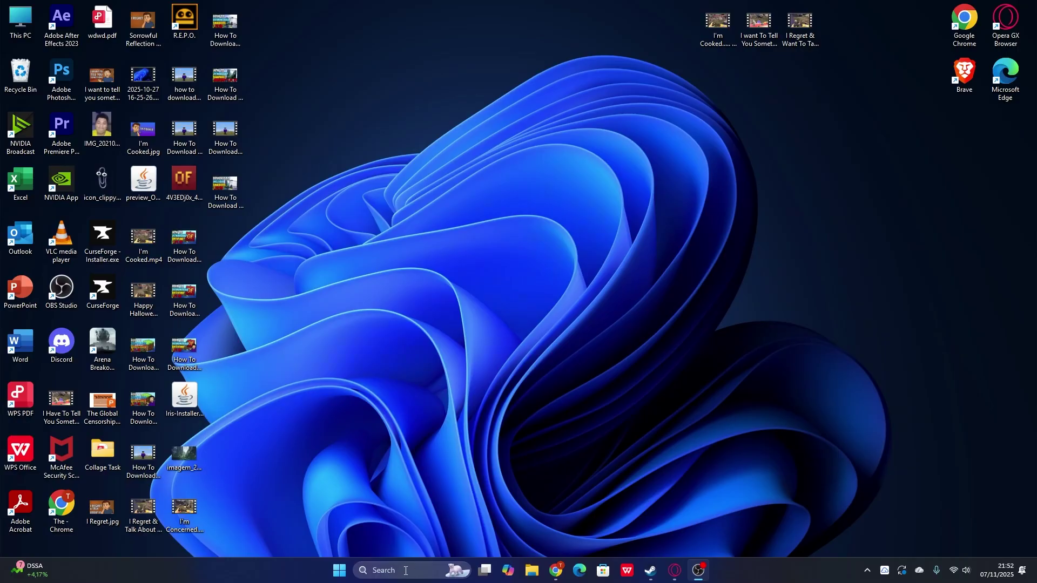
left_click(406, 570)
left_click(430, 202)
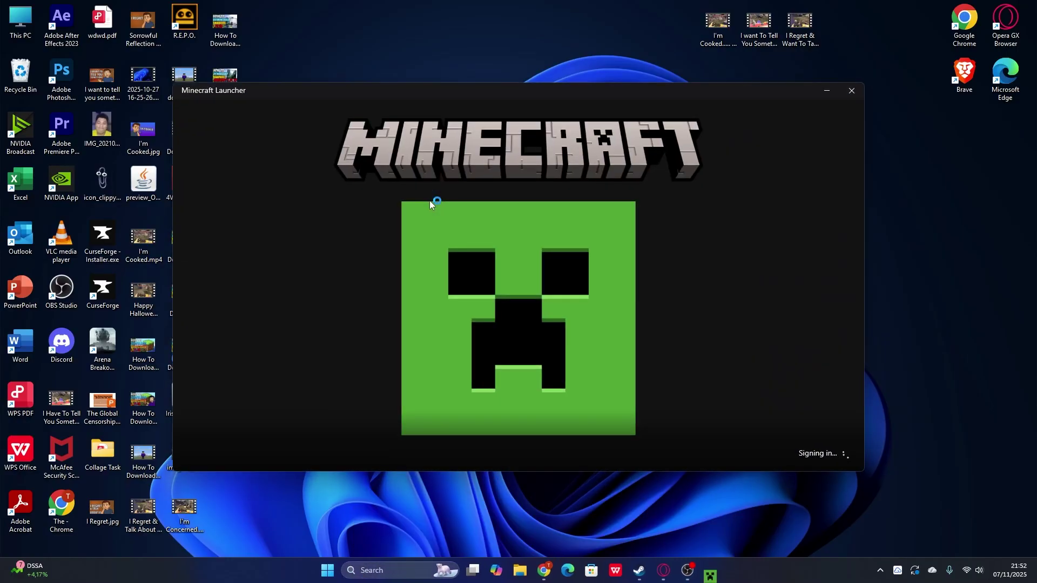